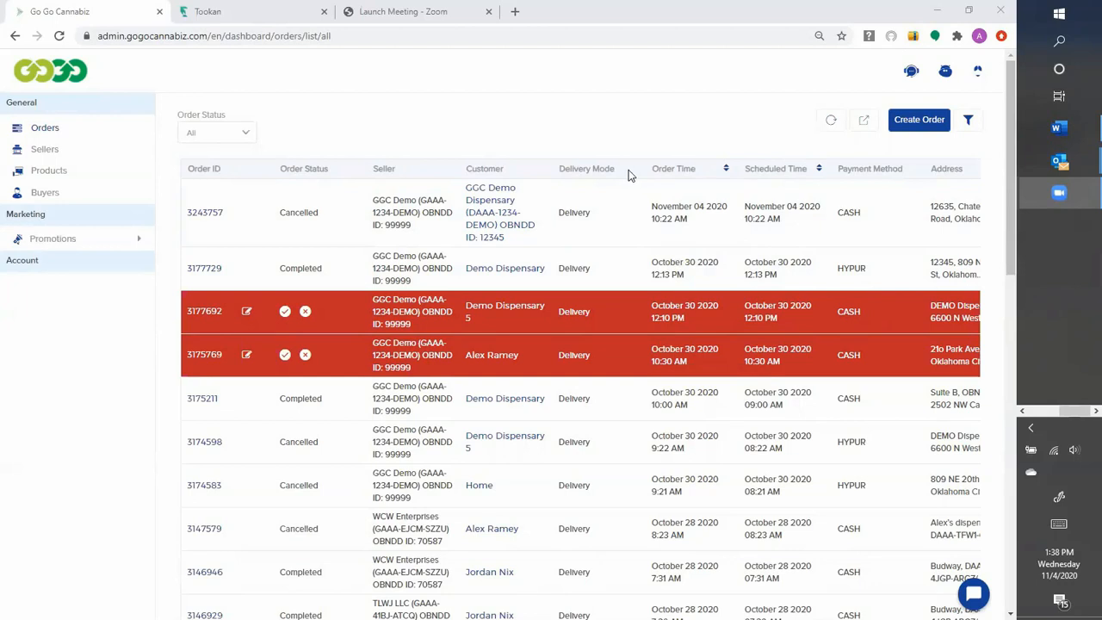
left_click(354, 36)
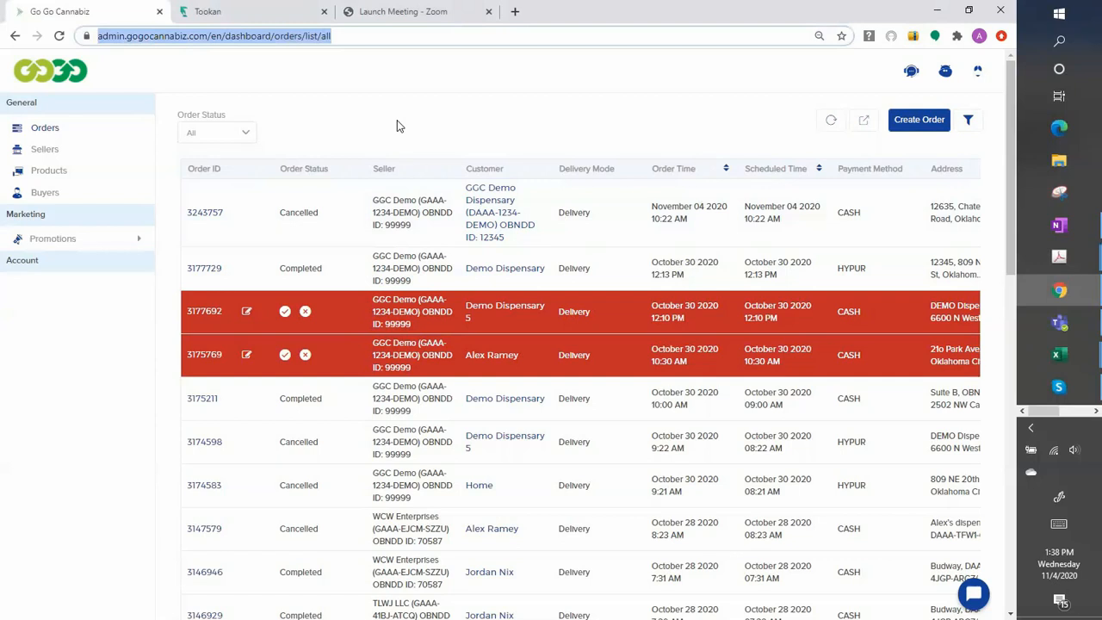
scroll(411, 289, "down", 3)
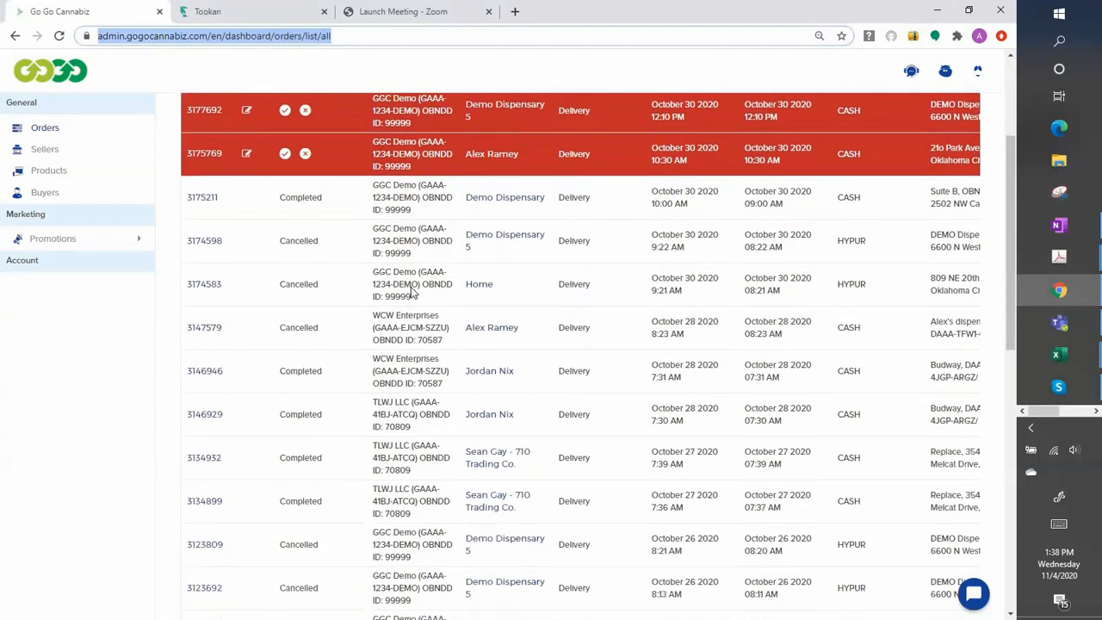
scroll(410, 292, "up", 3)
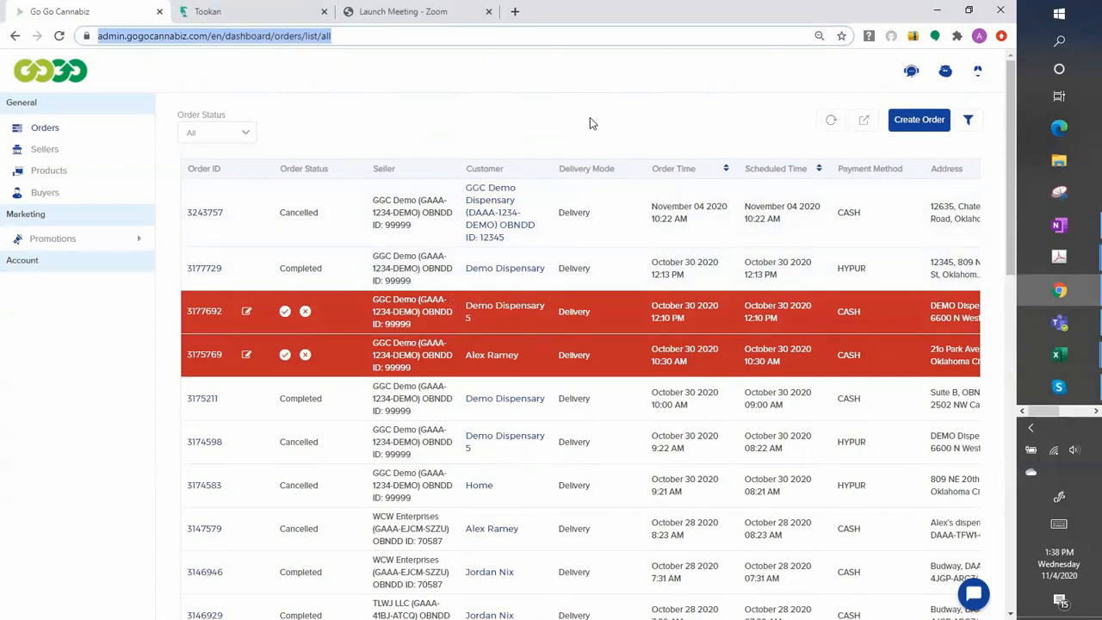
left_click(551, 74)
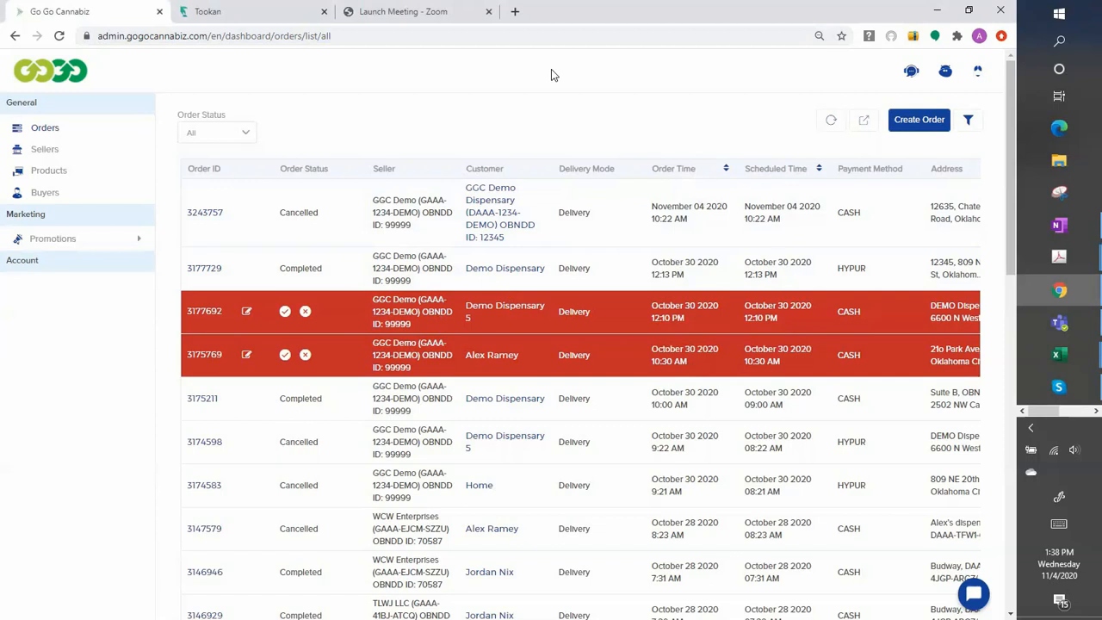
Open the order filters and restrict the seller filter to WCW Enterprises only.
left_click(970, 123)
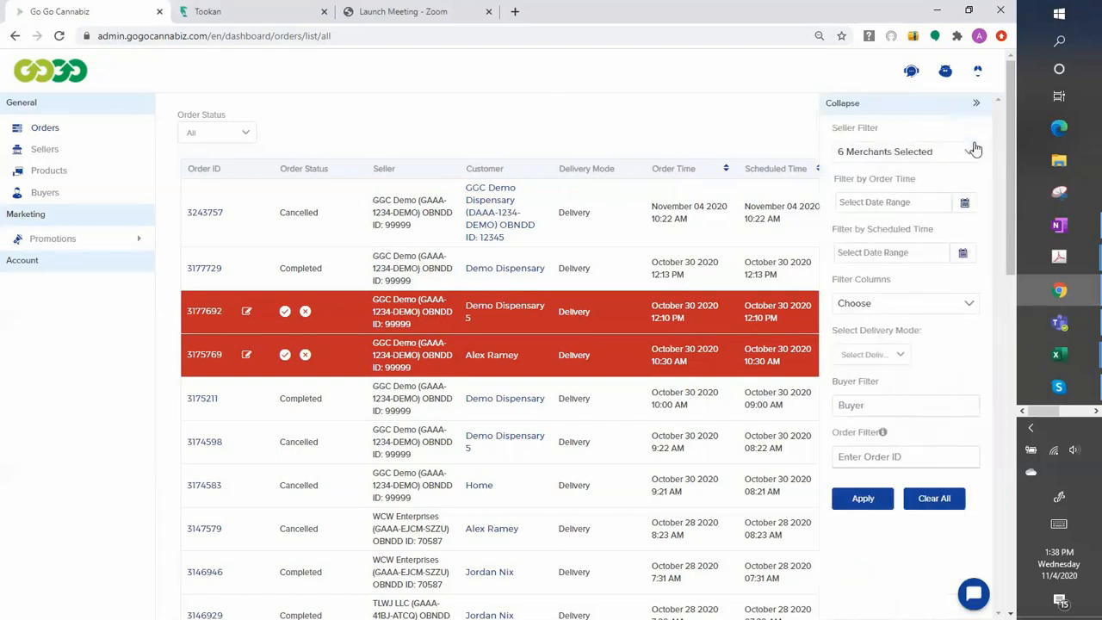
left_click(971, 152)
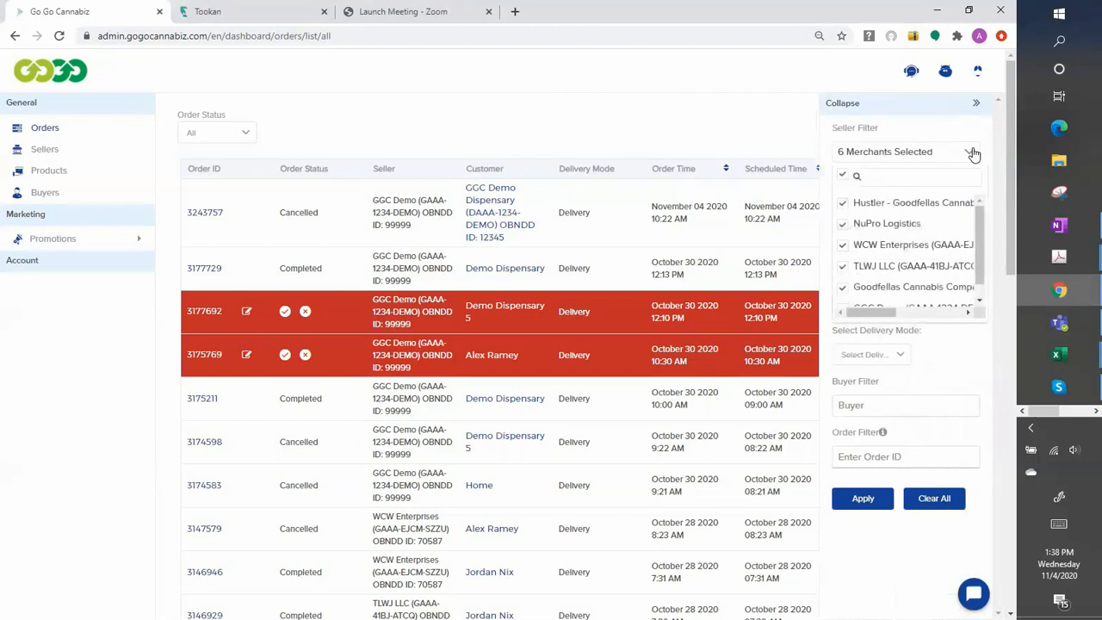
left_click(842, 176)
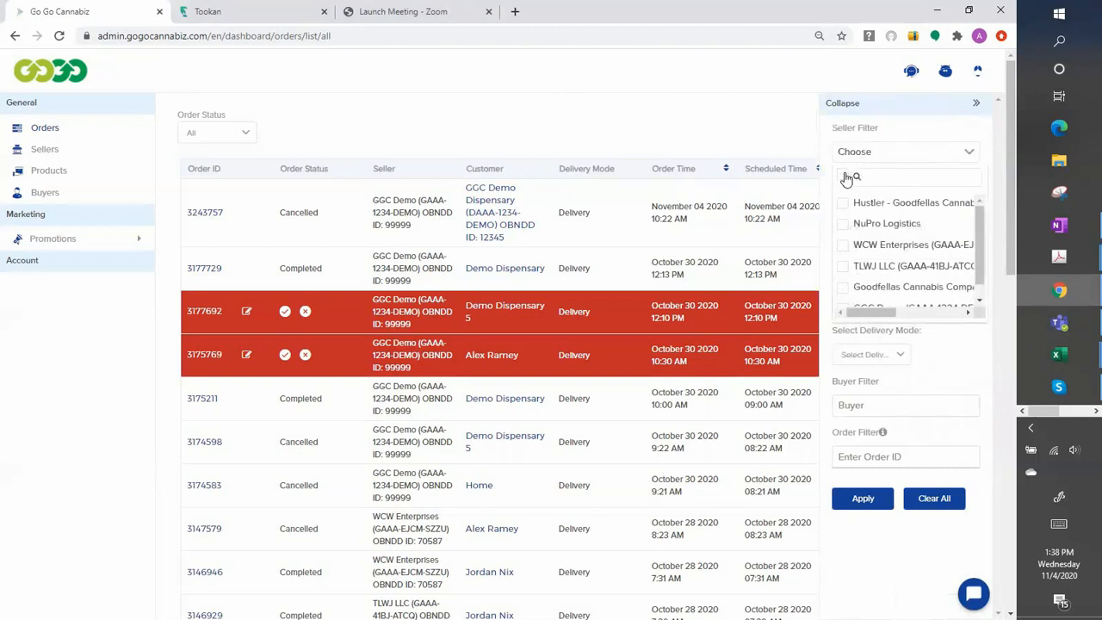
left_click(842, 247)
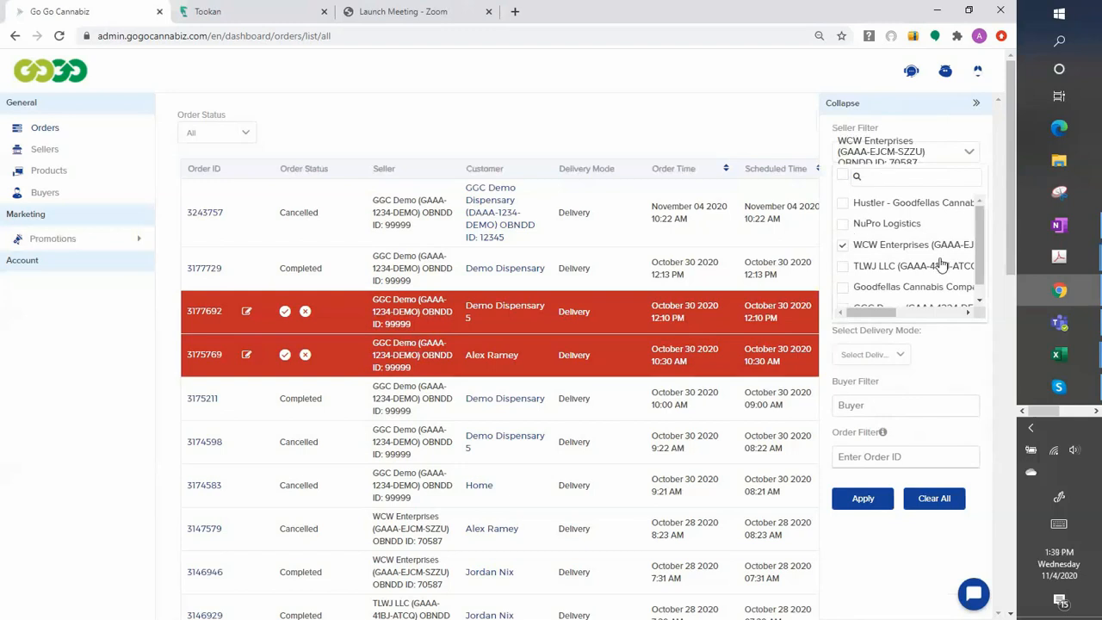
left_click(962, 366)
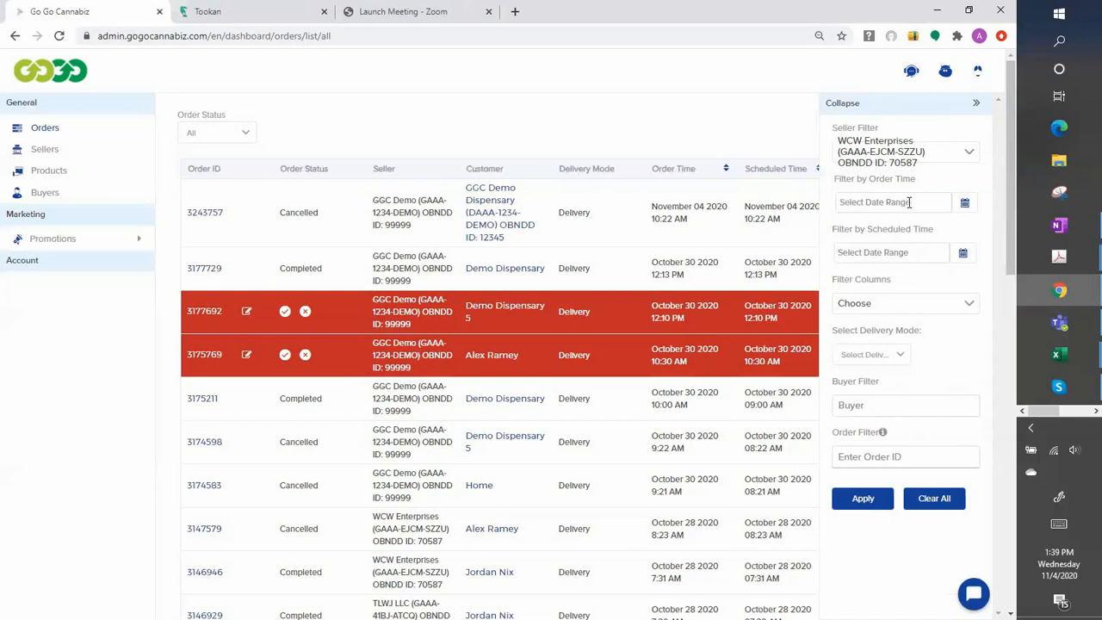
Set the order time filter to 2020-10-25 through 2020-10-31 and apply the filters to the order list.
left_click(966, 205)
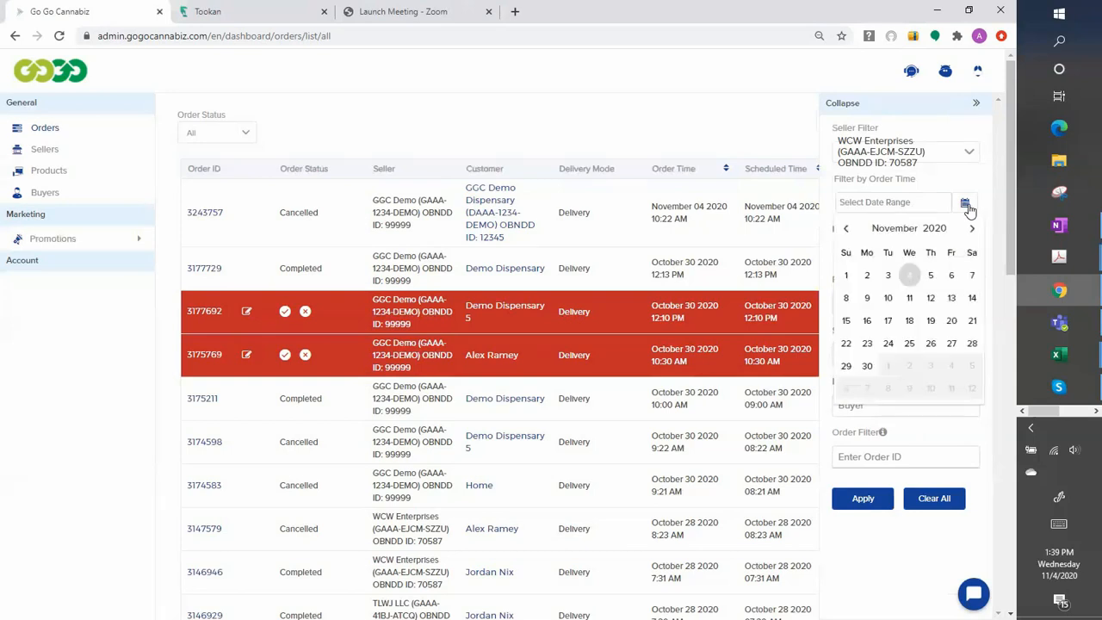
left_click(847, 228)
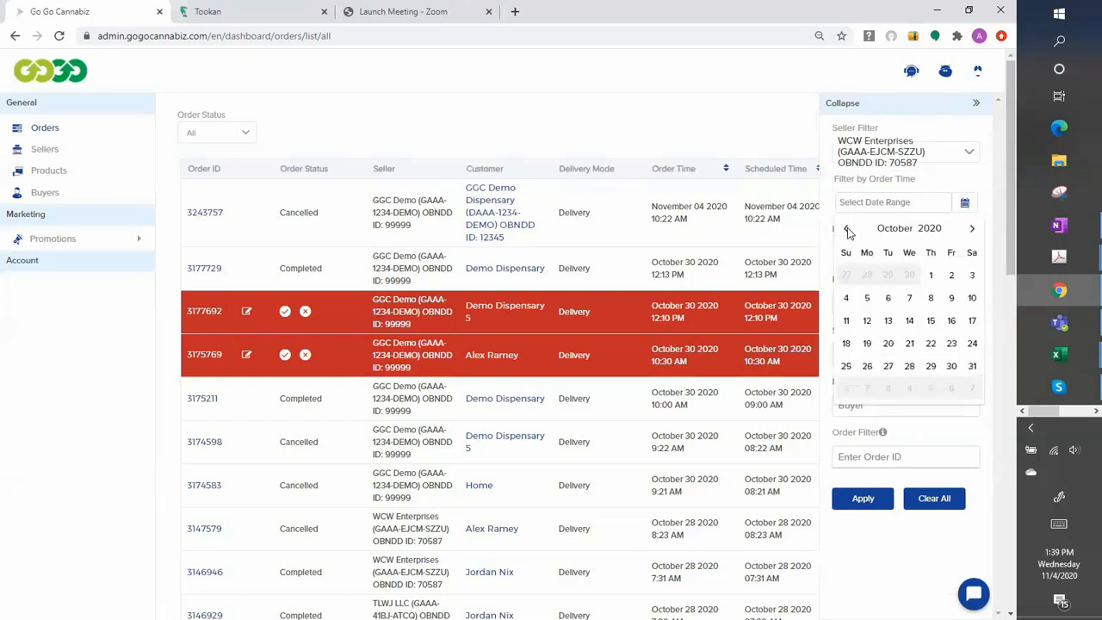
left_click(846, 365)
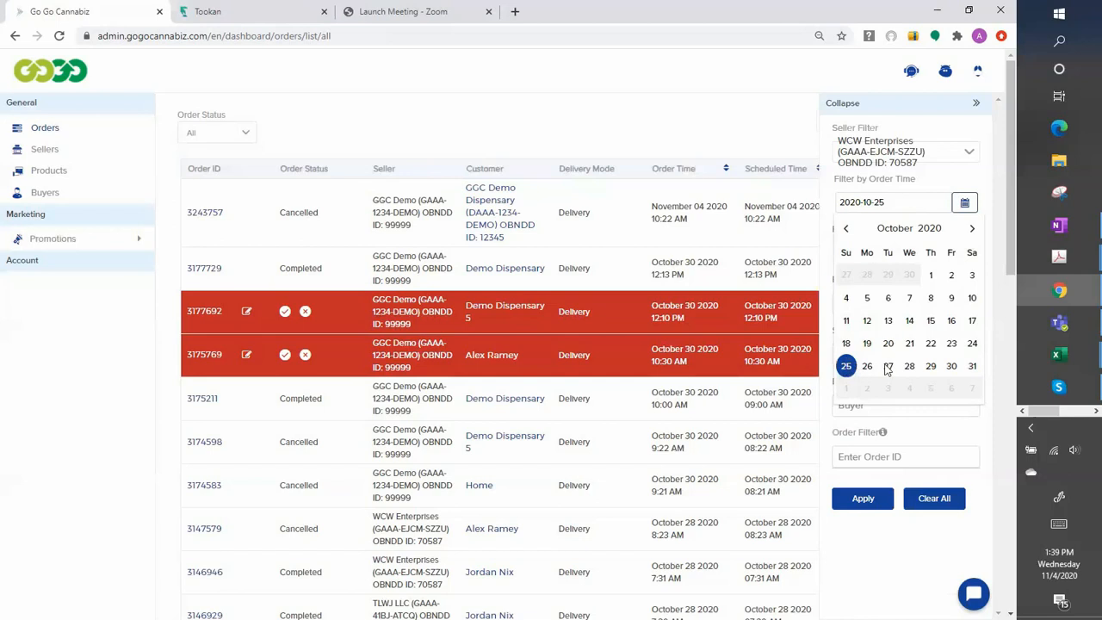
left_click(973, 367)
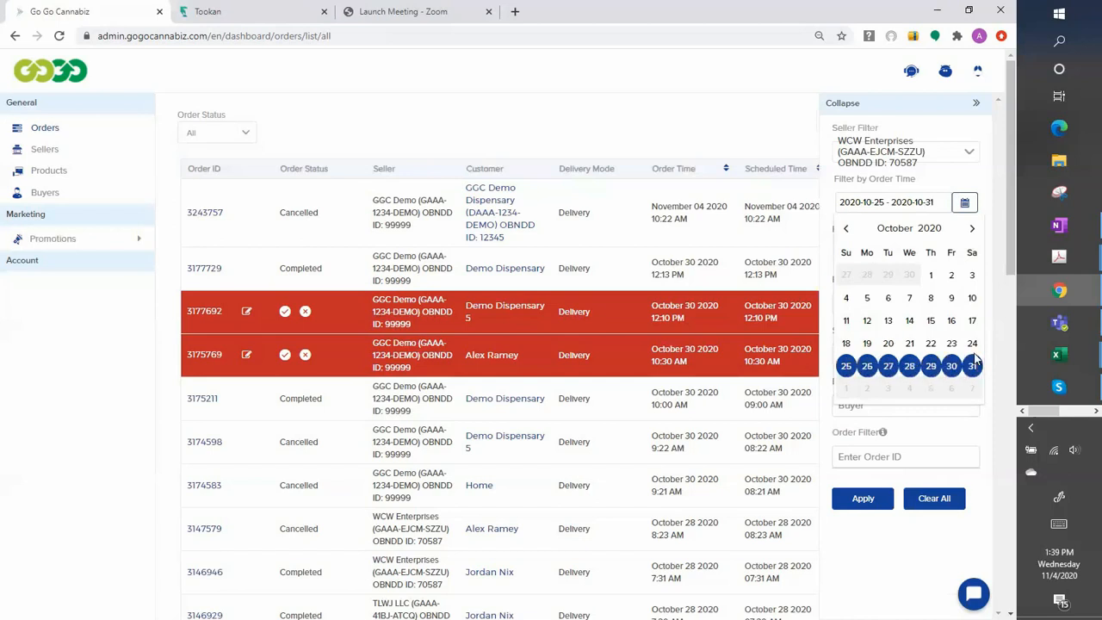
left_click(968, 438)
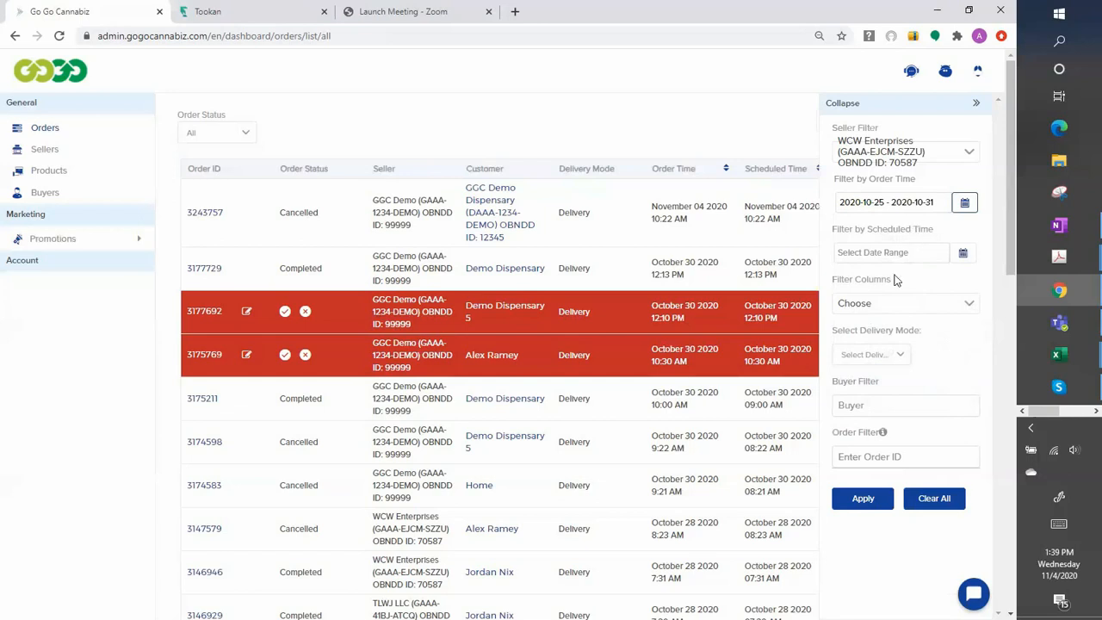
left_click(867, 500)
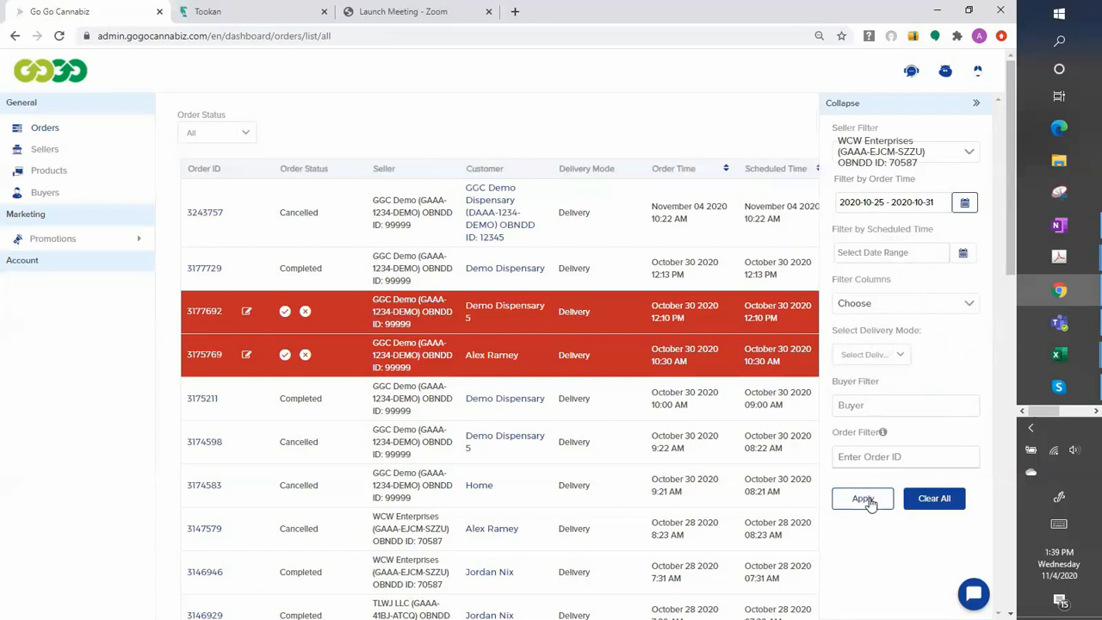
left_click(868, 500)
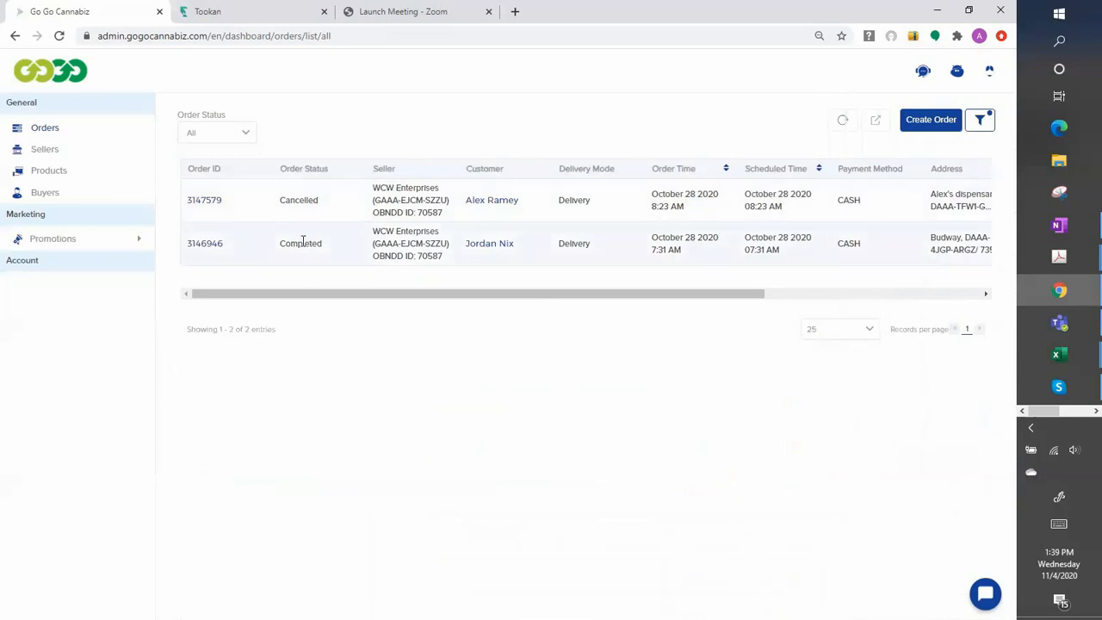
Review the filtered orders by Completed and by Cancelled status, and return the order status to All.
left_click(249, 133)
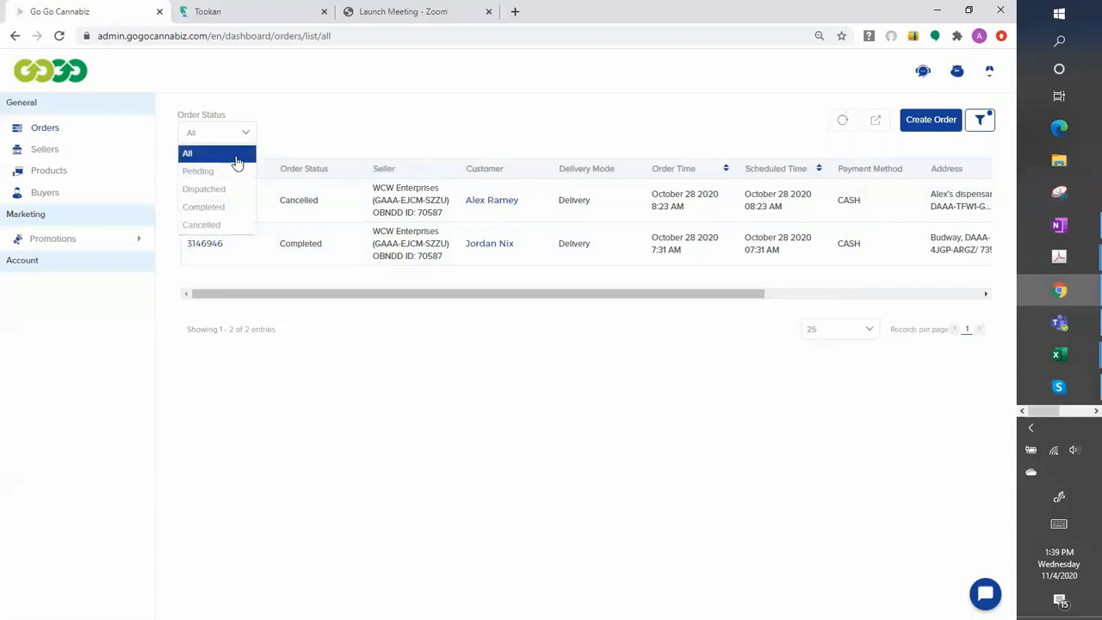
left_click(224, 210)
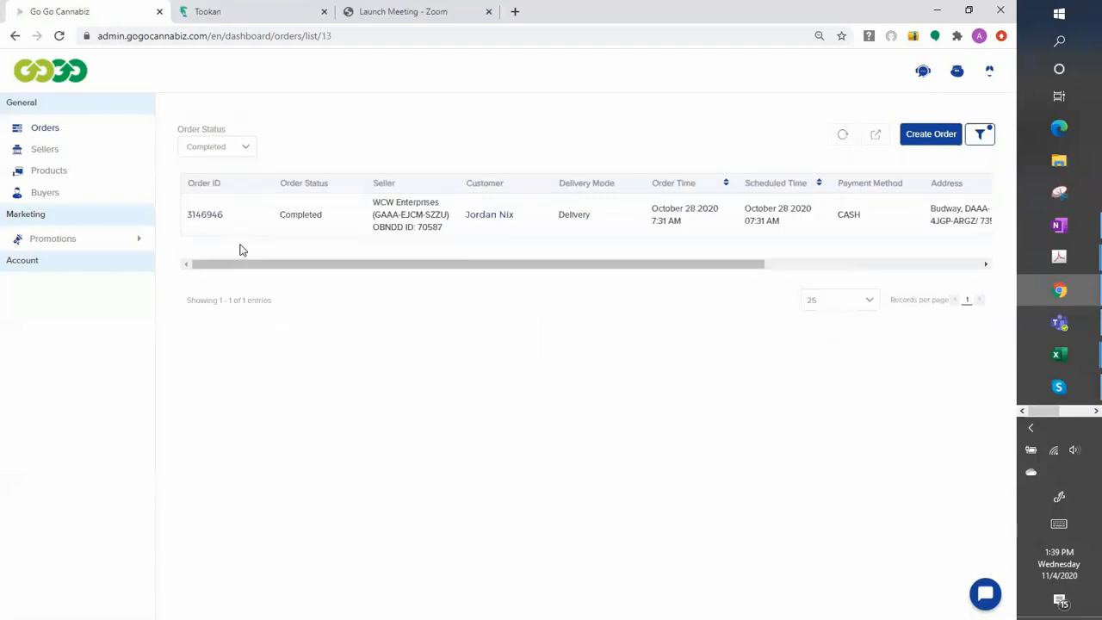
left_click(244, 150)
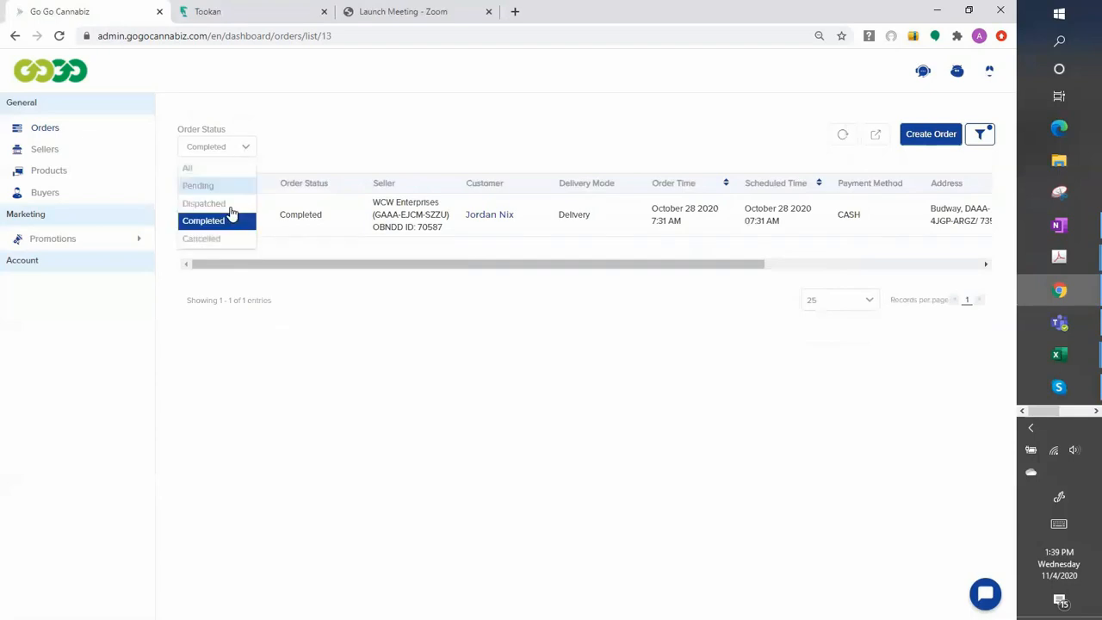
left_click(225, 242)
left_click(228, 148)
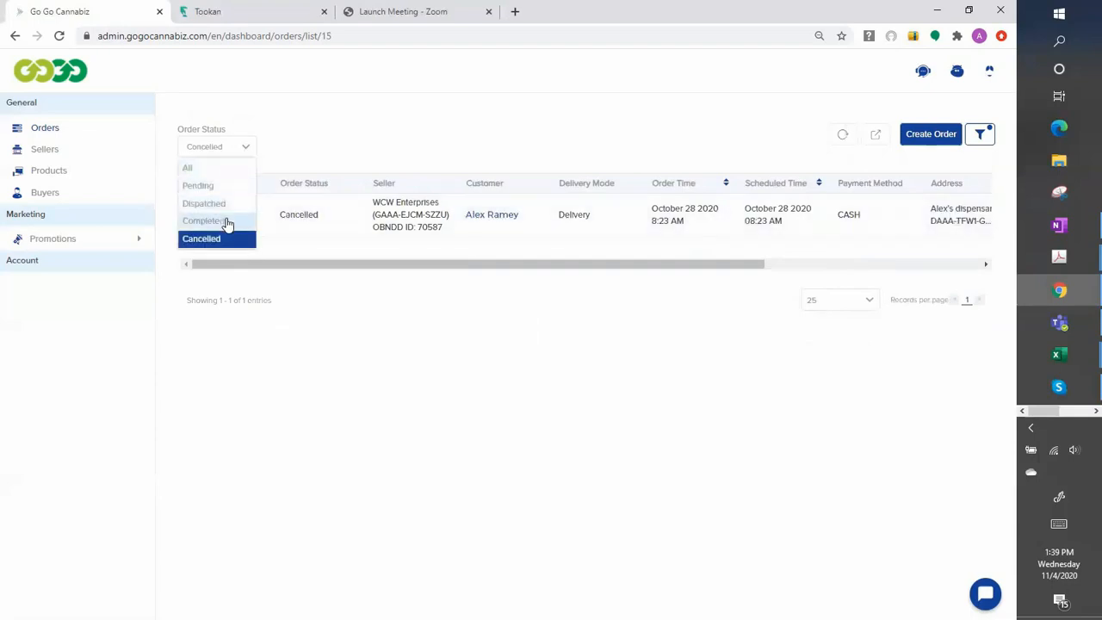
left_click(201, 168)
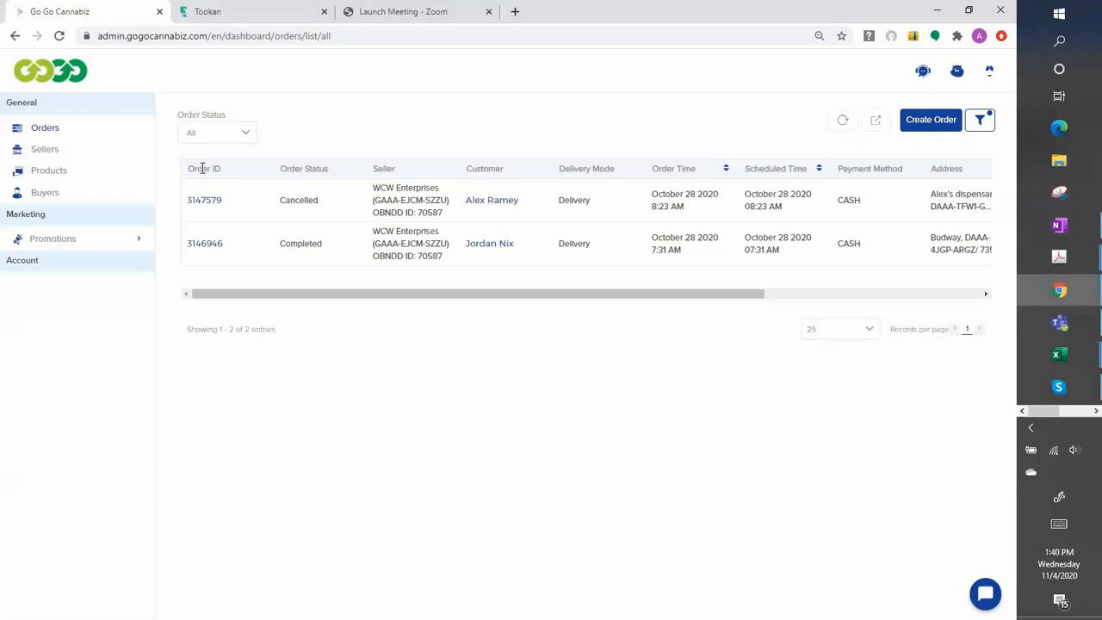
Limit the list to Completed orders and open the details of the WCW Enterprises order.
left_click(241, 138)
left_click(215, 206)
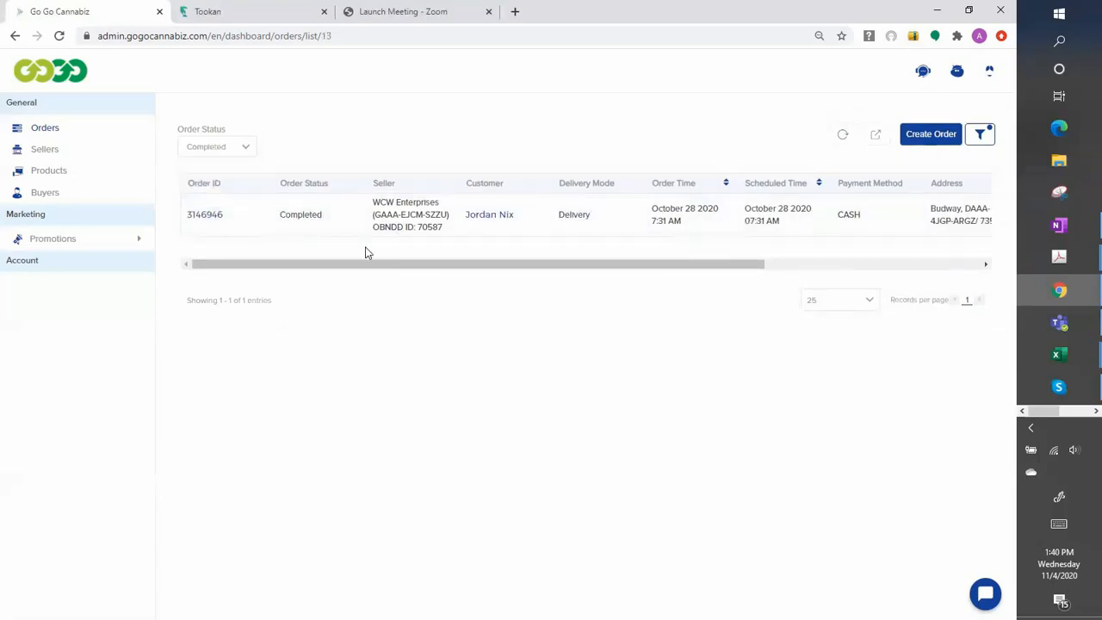
mouse_move(207, 221)
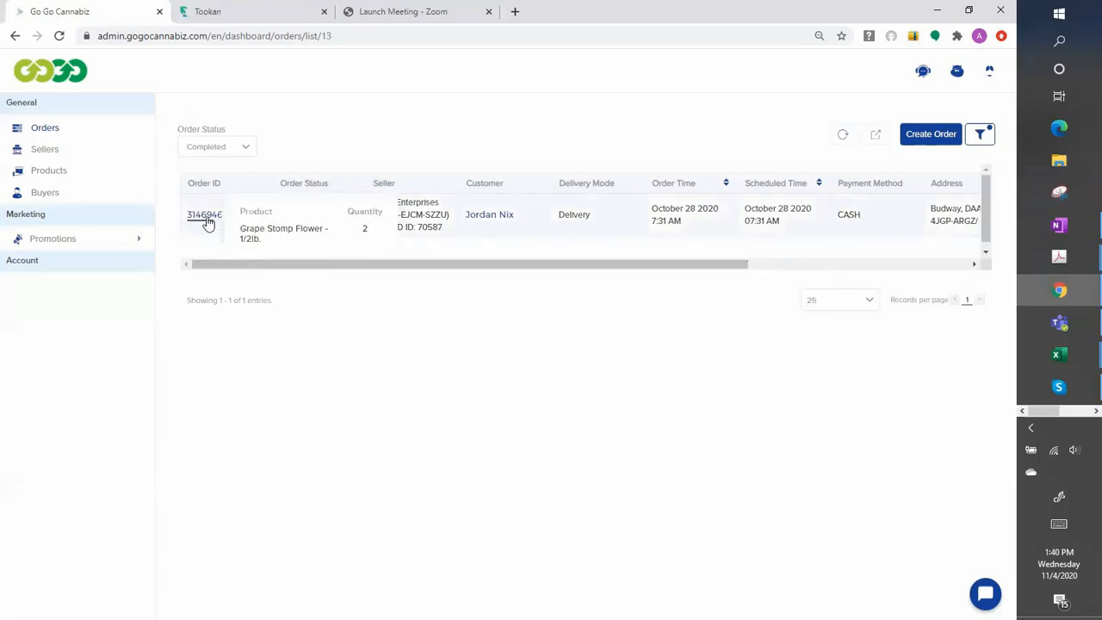
left_click(207, 217)
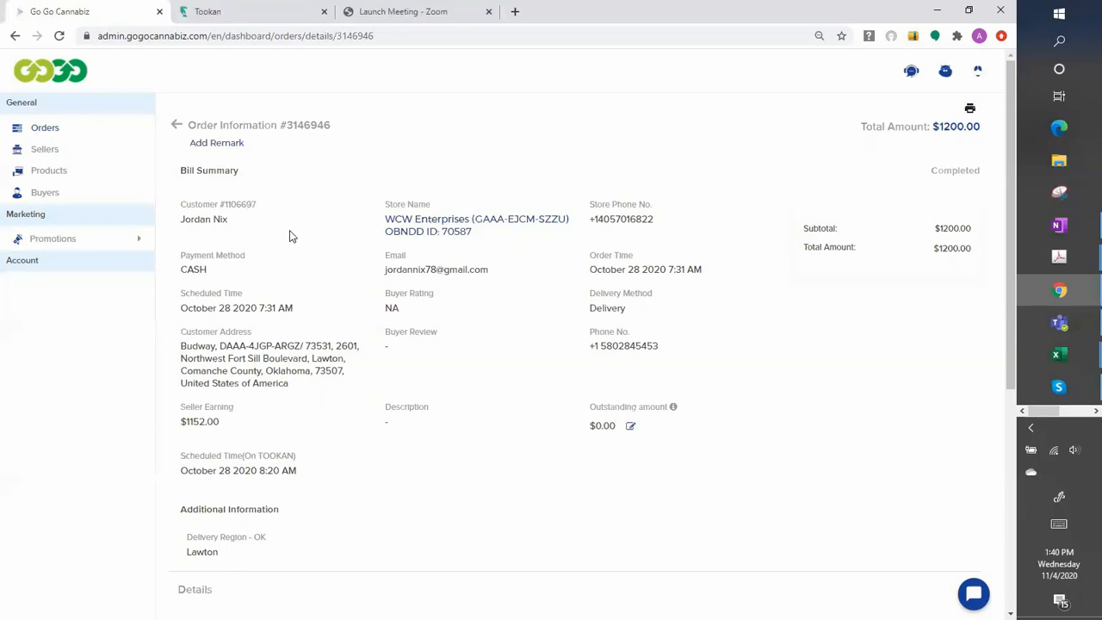
Switch to Tookan, start a new task with a delivery point, and fill its contact details from the saved WCW Enterprises customer.
key("ctrl+Tab")
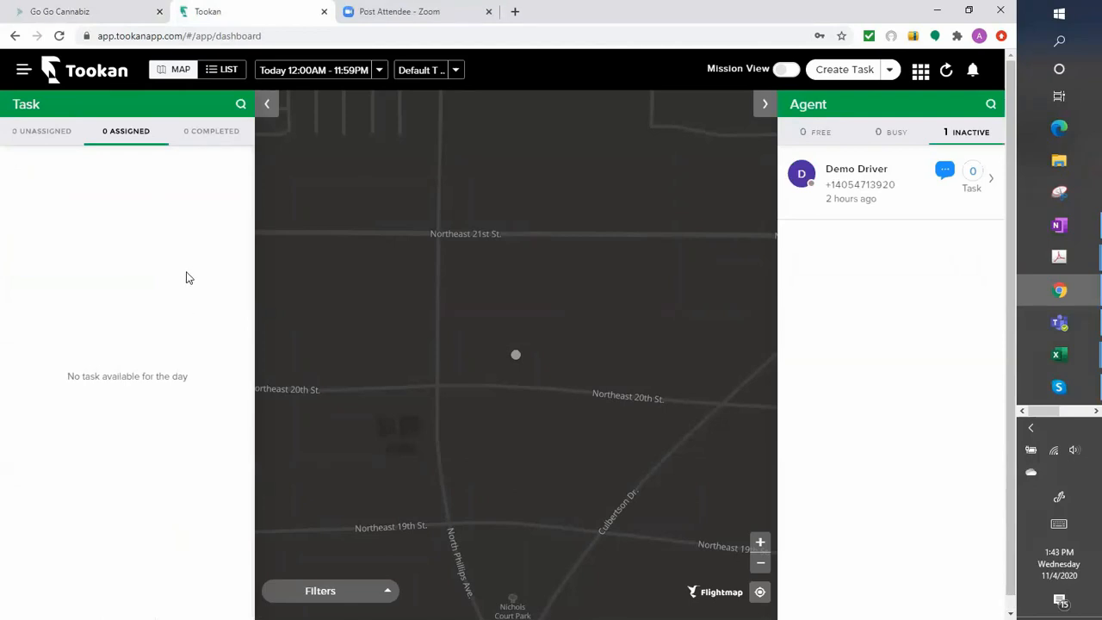
left_click(845, 71)
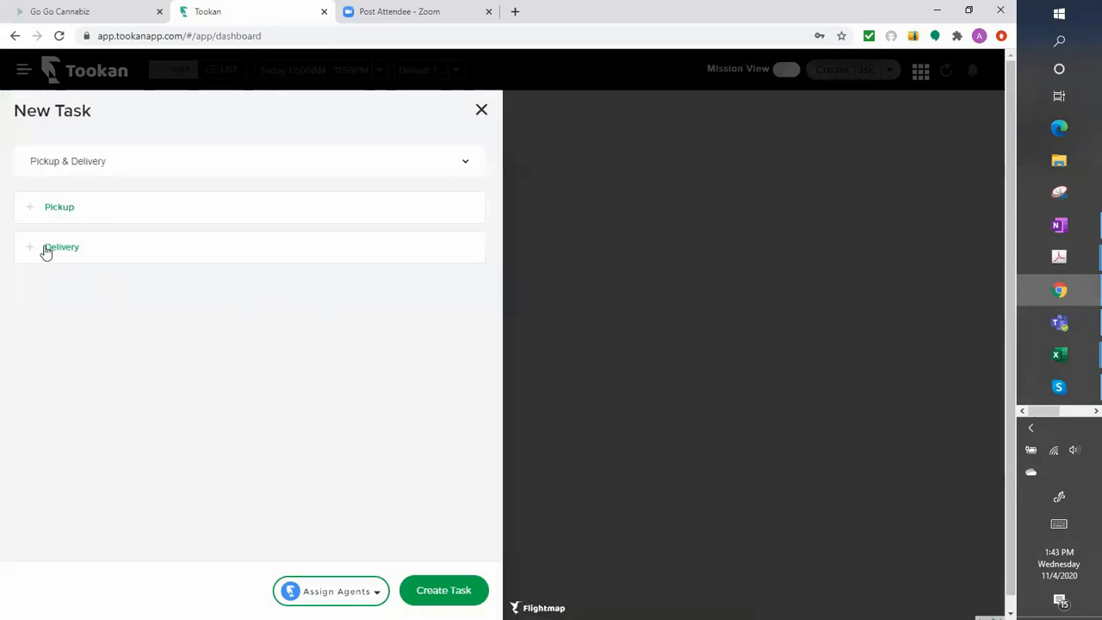
left_click(44, 247)
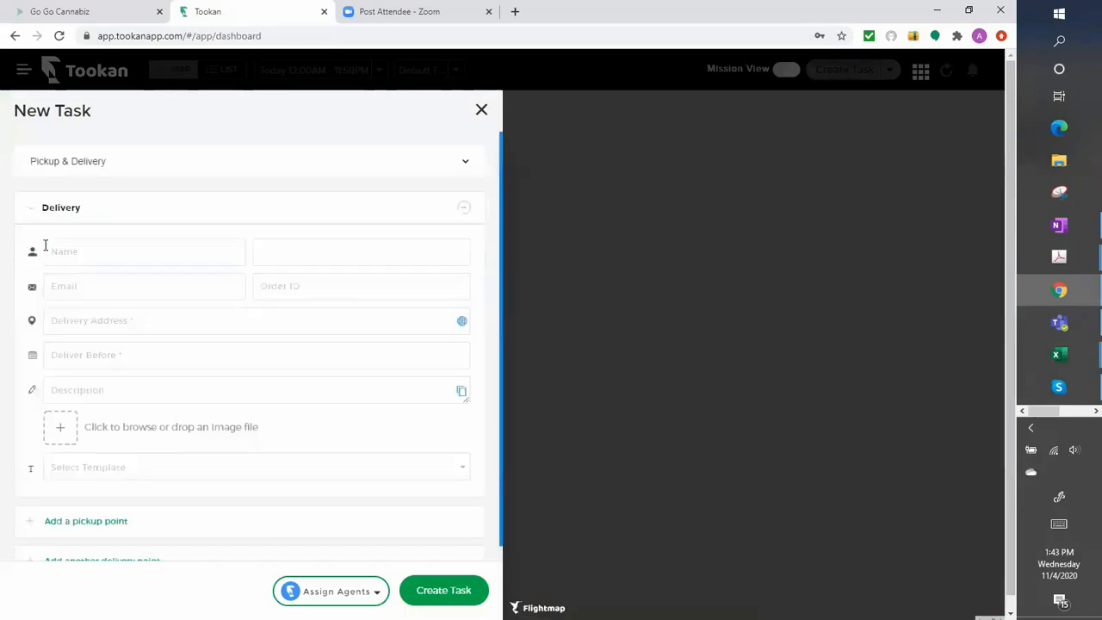
left_click(66, 249)
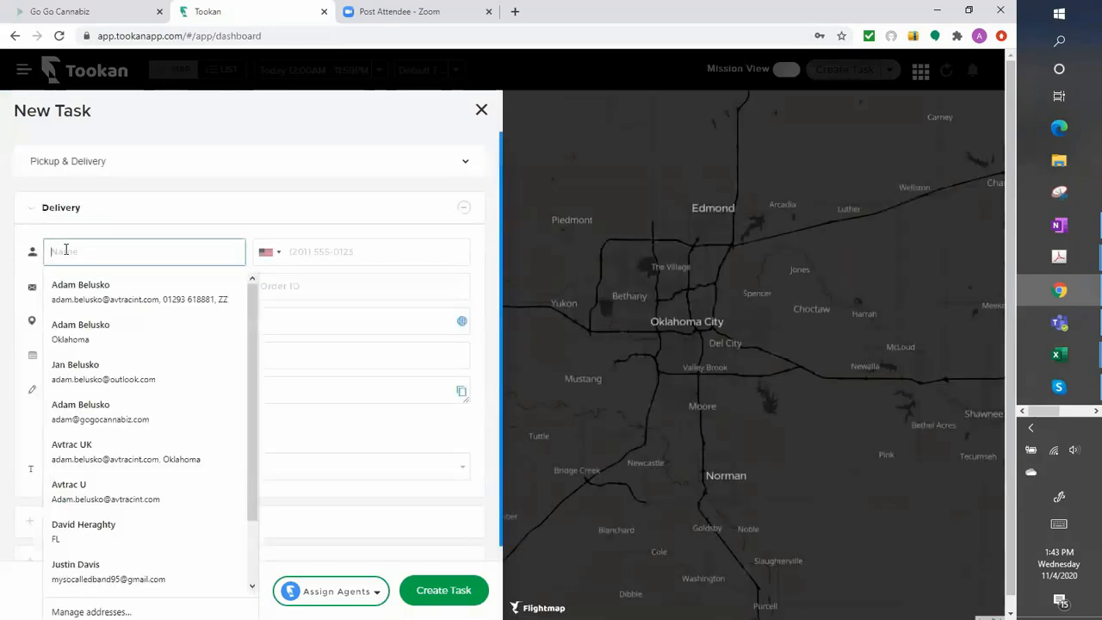
type("wcw")
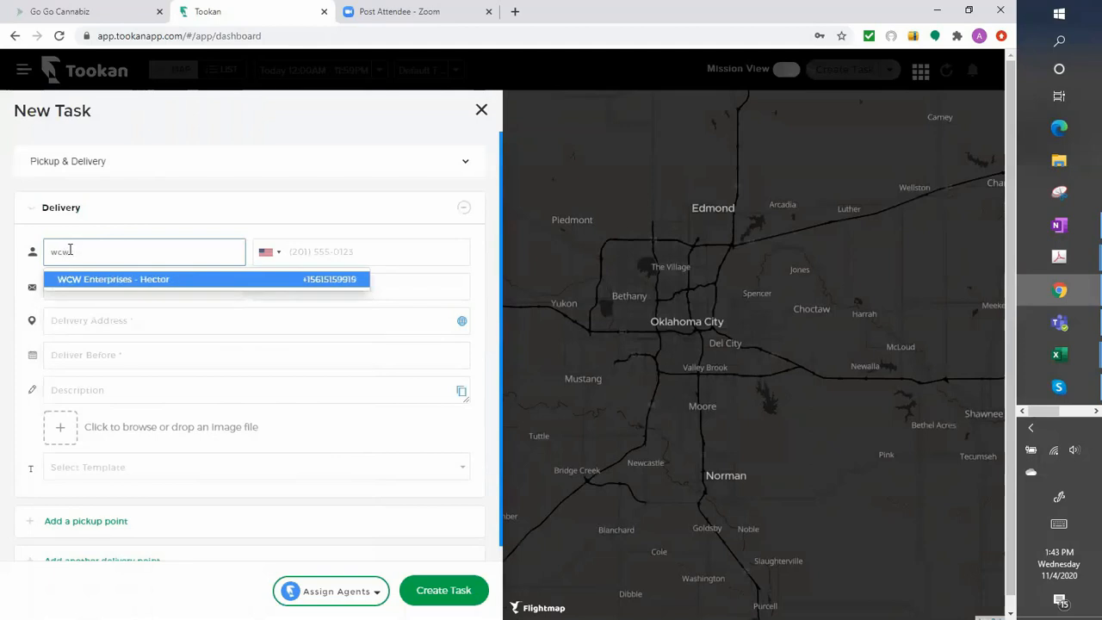
left_click(92, 279)
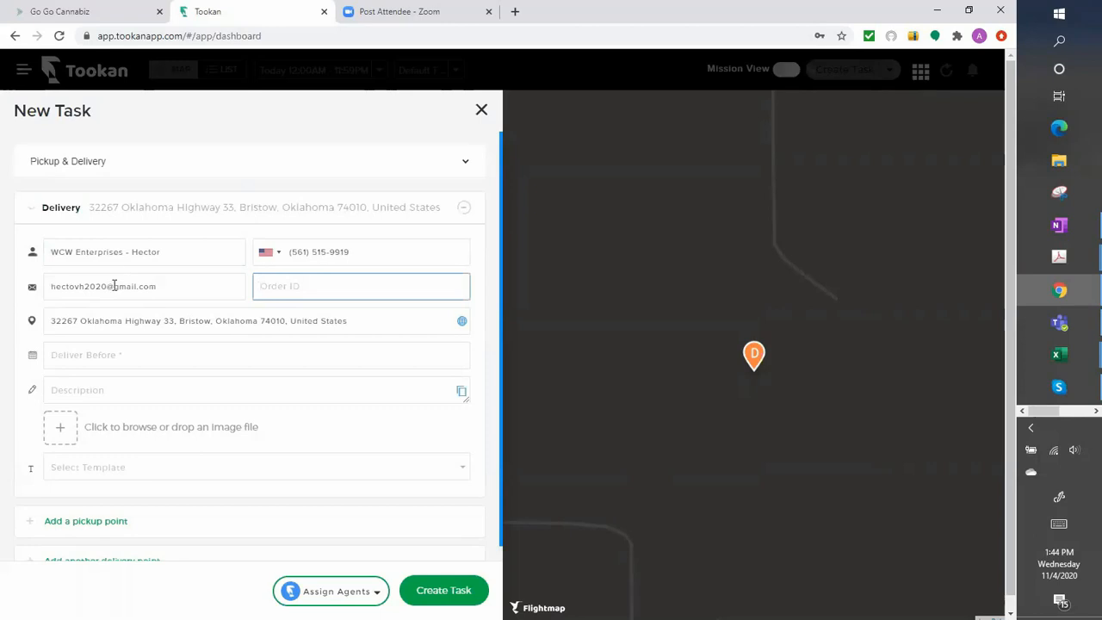
Set the delivery deadline to 11/06/2020 02:00 PM.
left_click(62, 357)
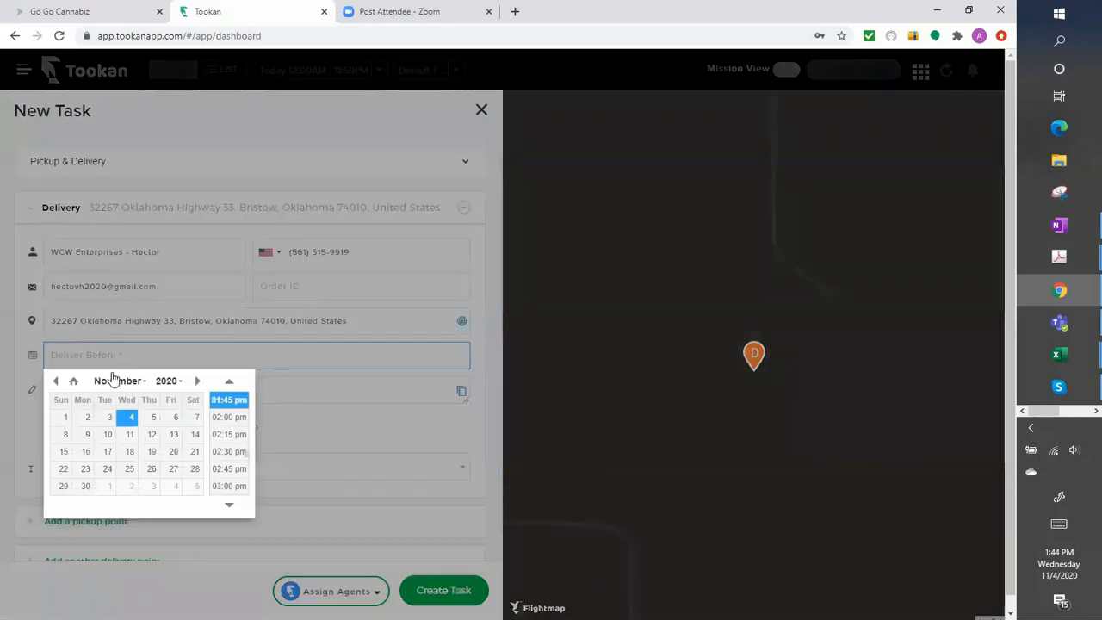
left_click(174, 420)
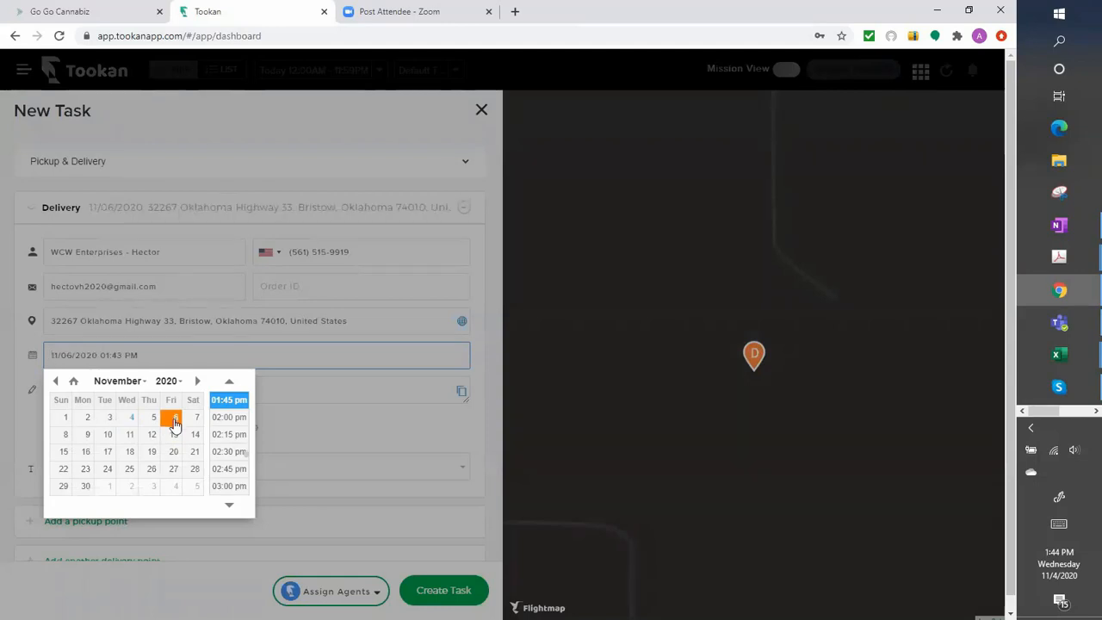
left_click(239, 420)
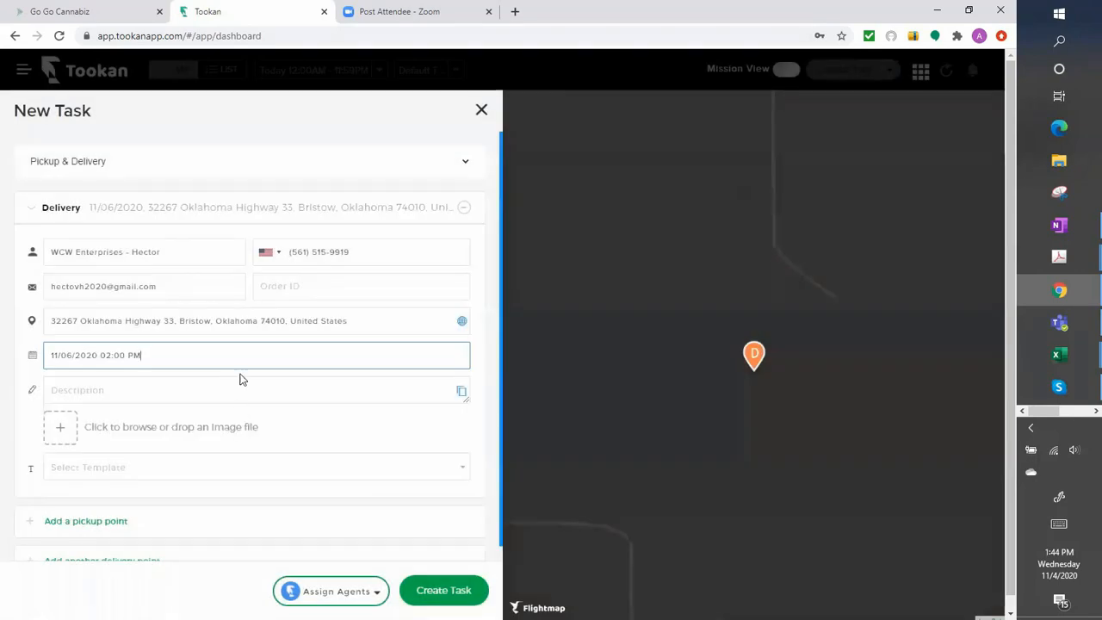
Fill in the delivery's order ID and enter the description "Cash return for order from WCW.".
left_click(286, 285)
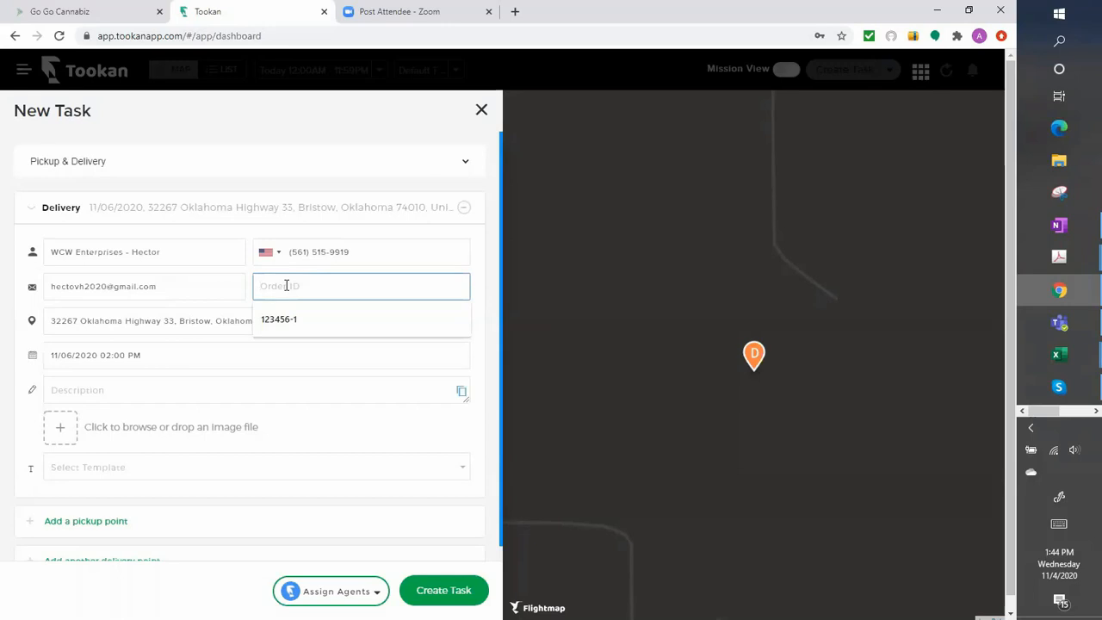
type("DEMOCR")
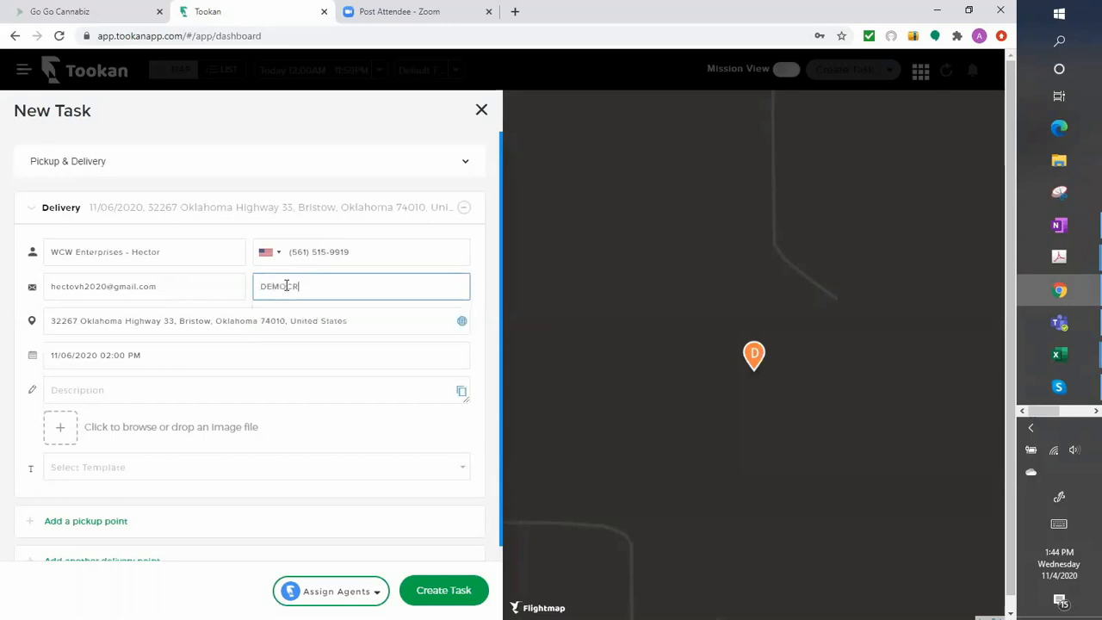
type("-0001")
left_click(70, 389)
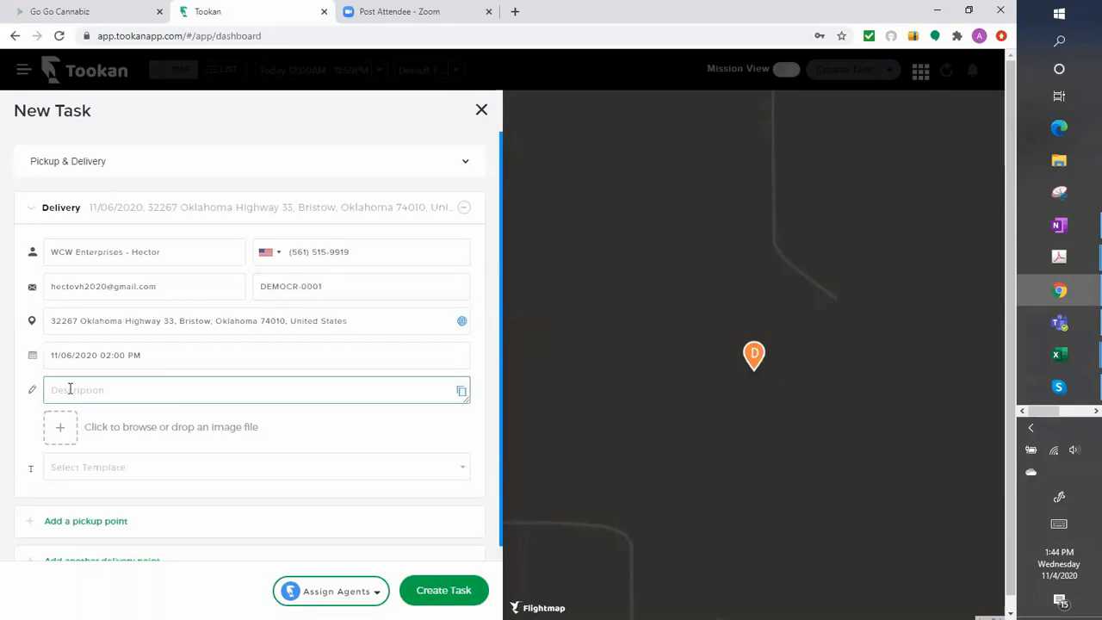
type("Cash return for order")
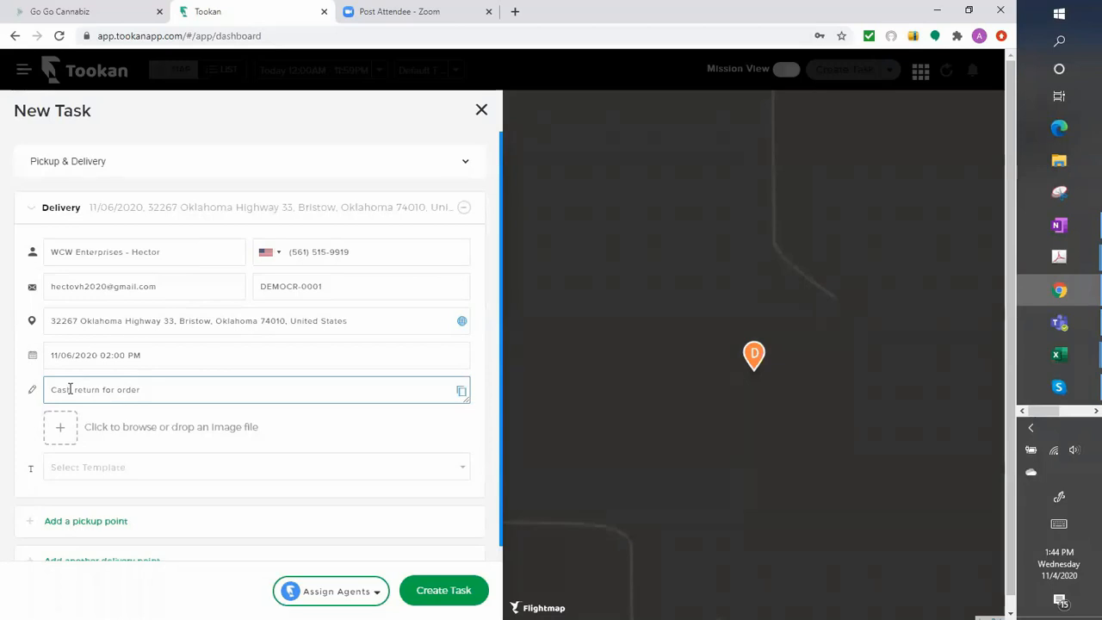
type(" #rom WCW.")
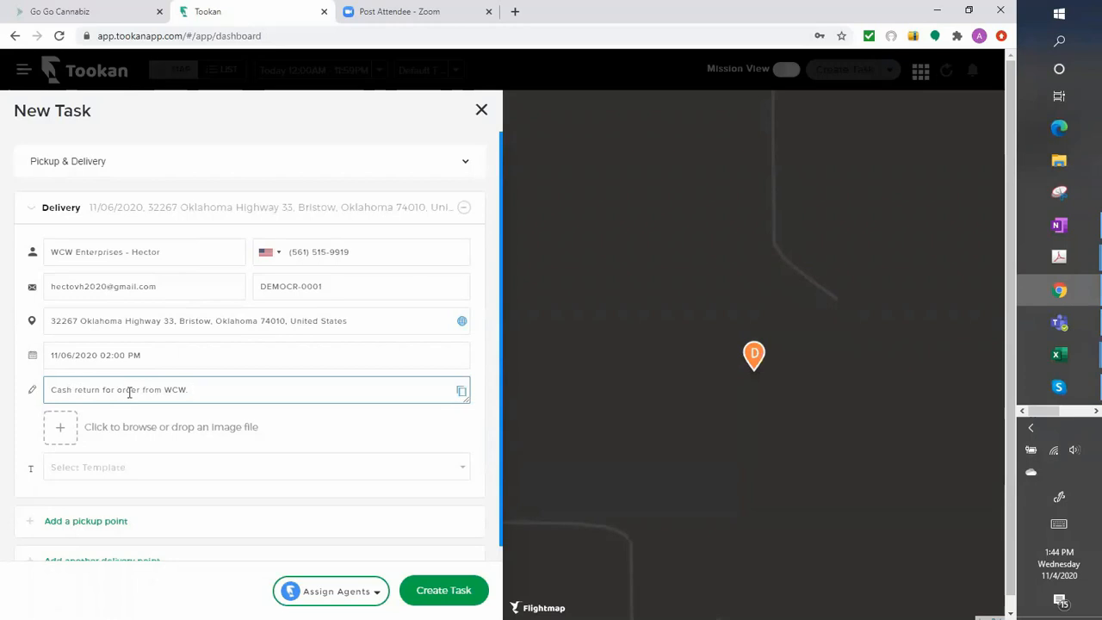
Apply the "NuPro Logistics - Cash Return" template to the delivery task.
scroll(138, 389, "down", 1)
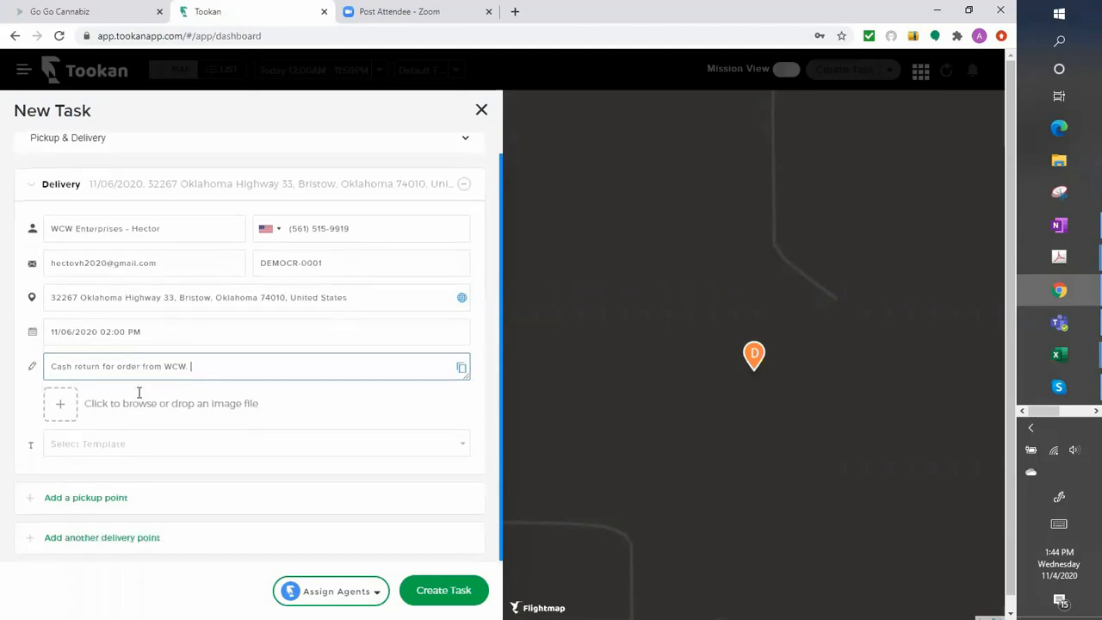
left_click(197, 443)
scroll(198, 473, "down", 3)
scroll(200, 475, "down", 1)
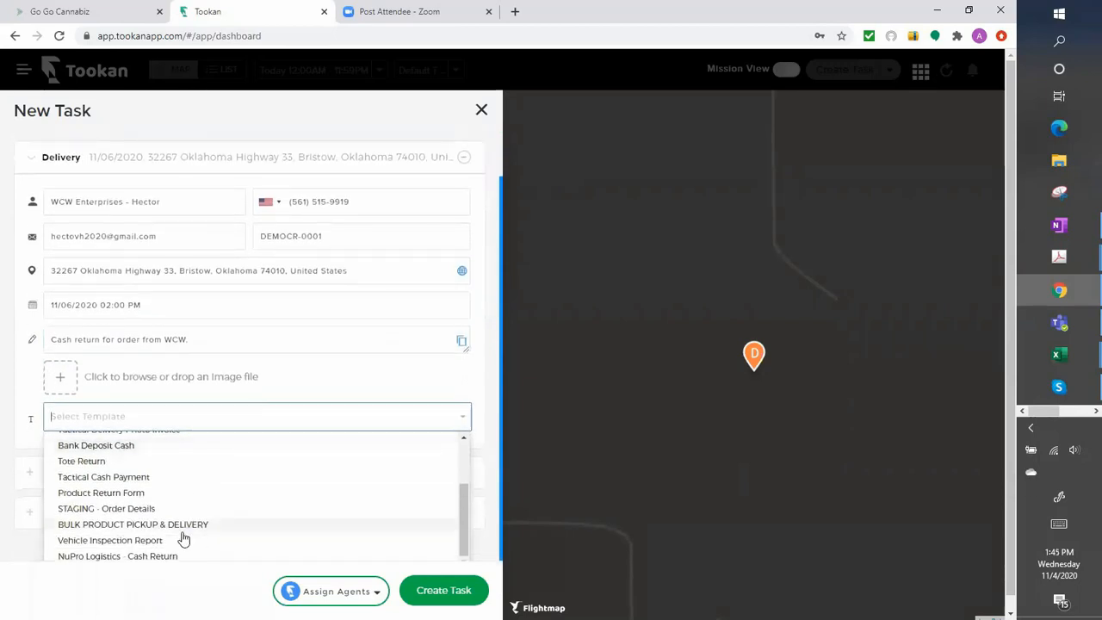
left_click(121, 557)
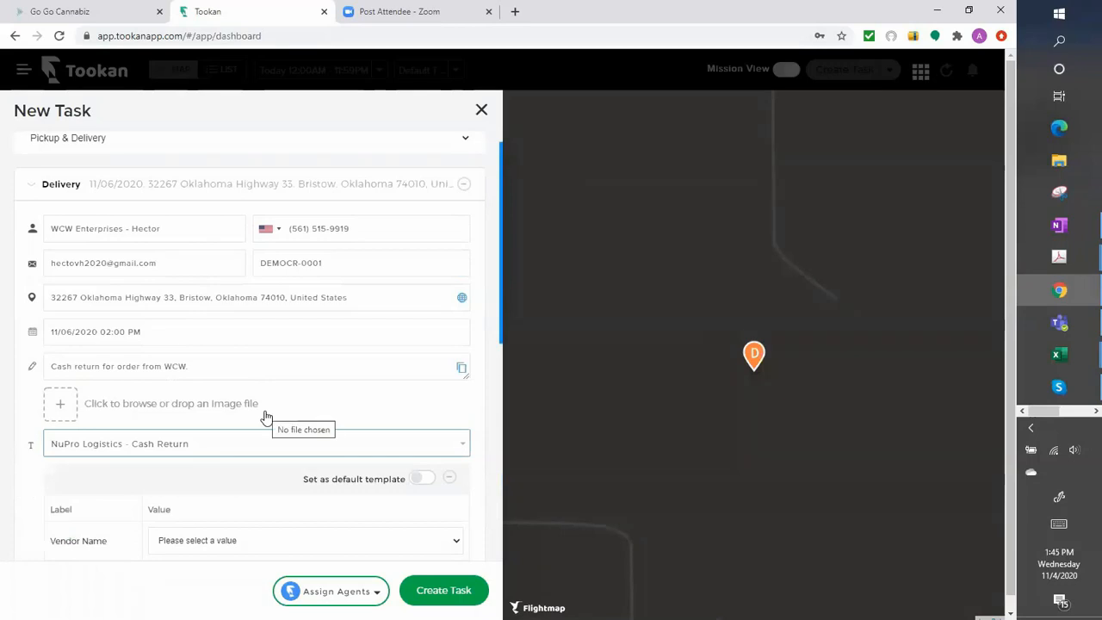
Choose WCW Enterprises as the vendor name in the cash return template.
scroll(265, 416, "down", 2)
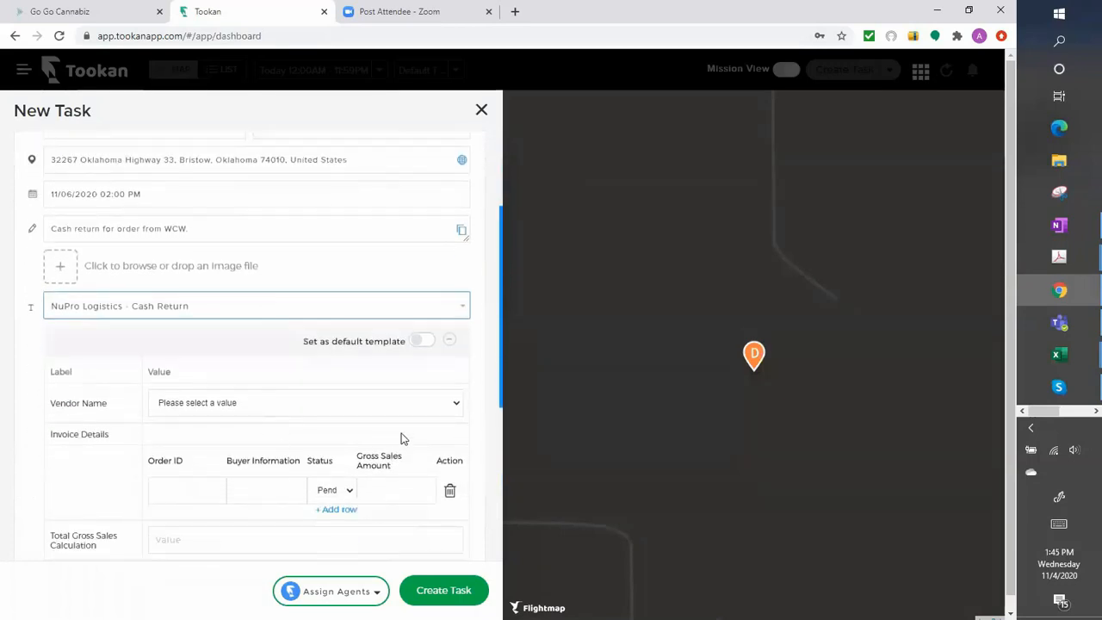
scroll(401, 439, "down", 1)
left_click(456, 336)
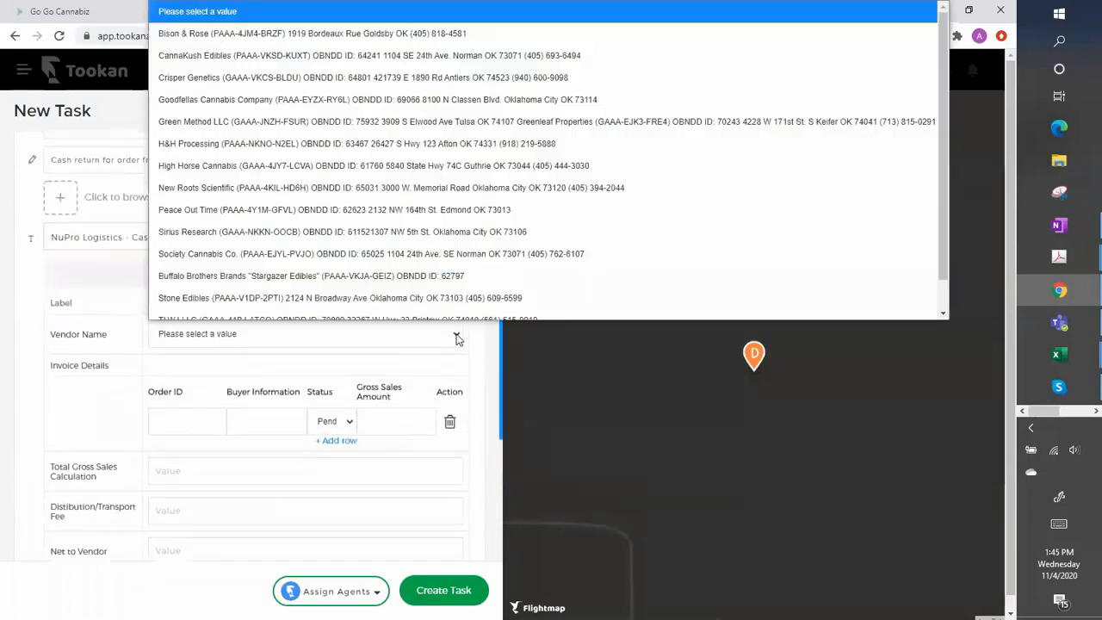
scroll(267, 250, "down", 1)
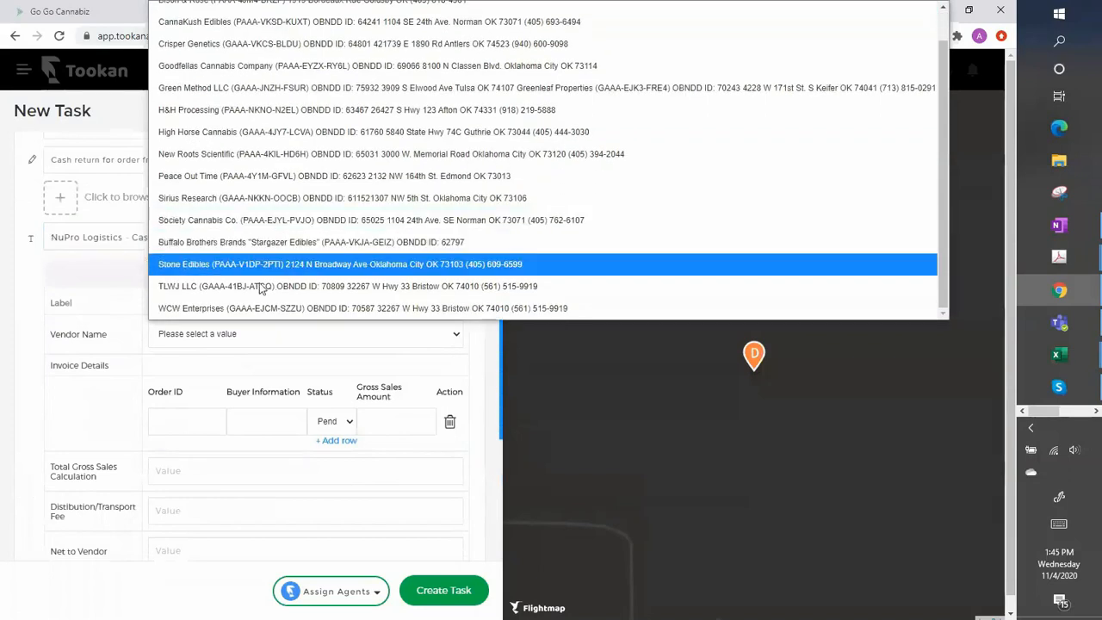
left_click(226, 308)
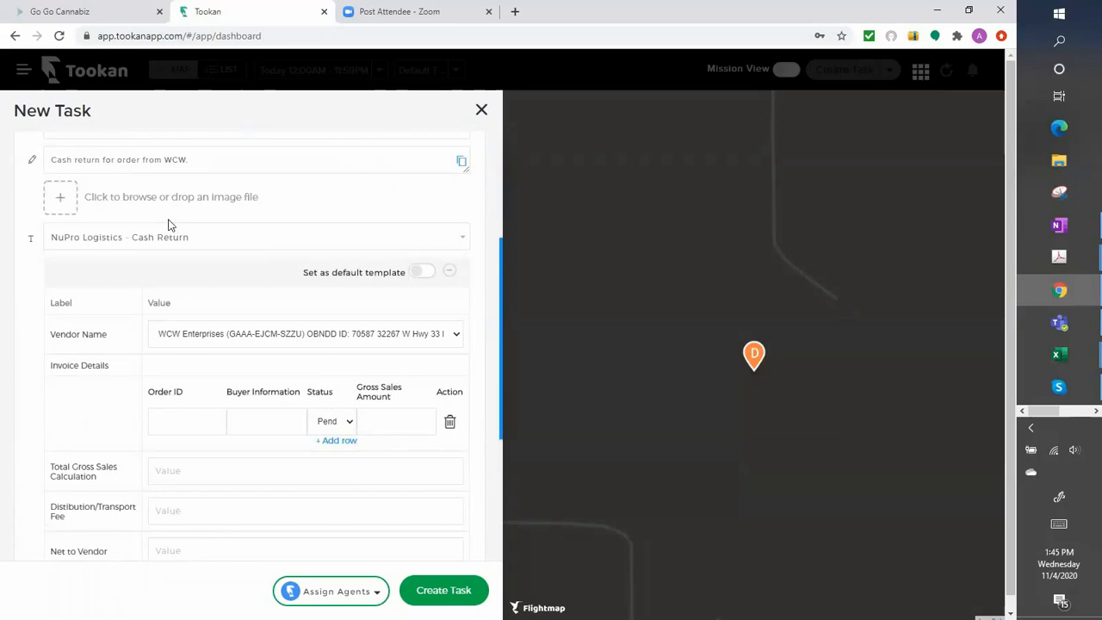
Copy the order number from the Go Go Cannabiz order details into the Order ID of the invoice row in Tookan.
left_click(88, 12)
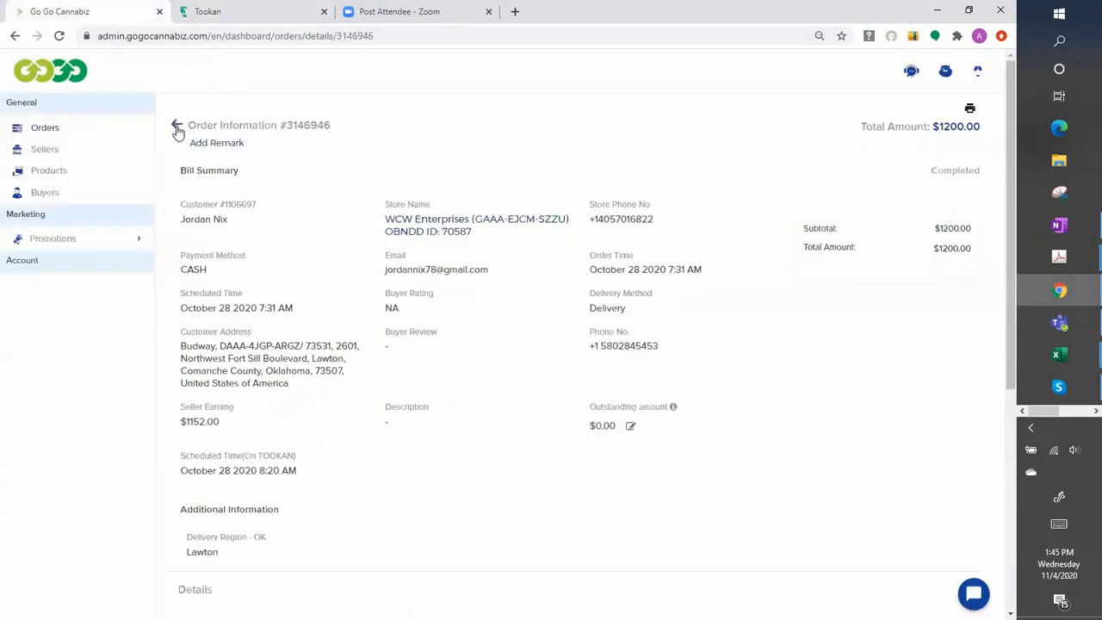
left_click_drag(332, 126, 293, 126)
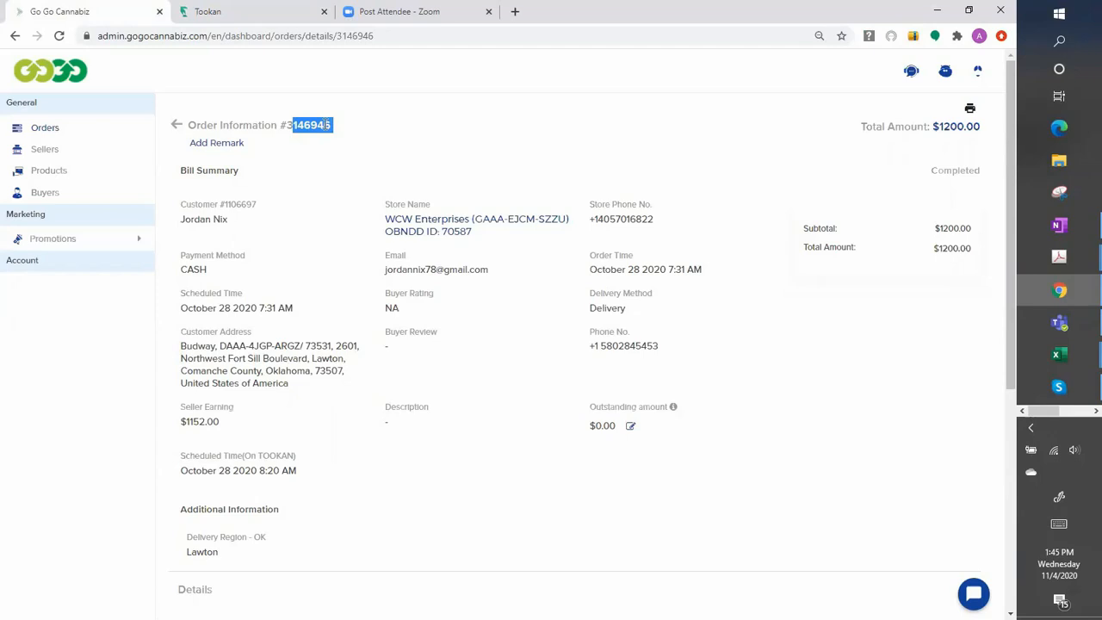
left_click(340, 131)
left_click_drag(331, 125, 290, 126)
key("ctrl+c")
left_click(262, 11)
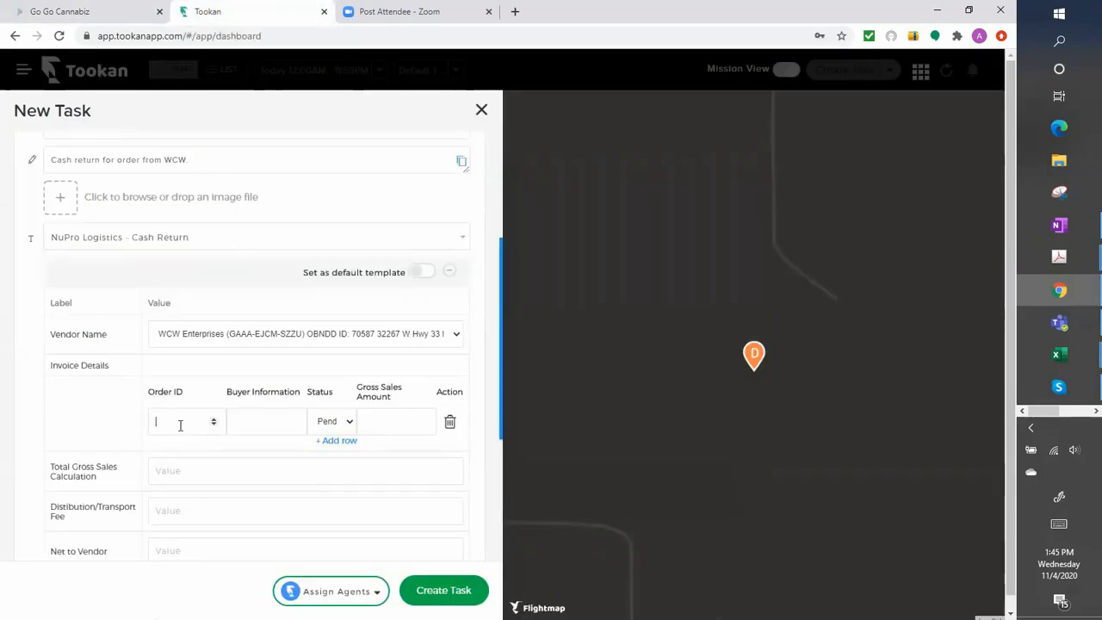
key("ctrl+v")
Copy the customer address from the Go Go Cannabiz order into the invoice row's Buyer Information in Tookan.
left_click(82, 15)
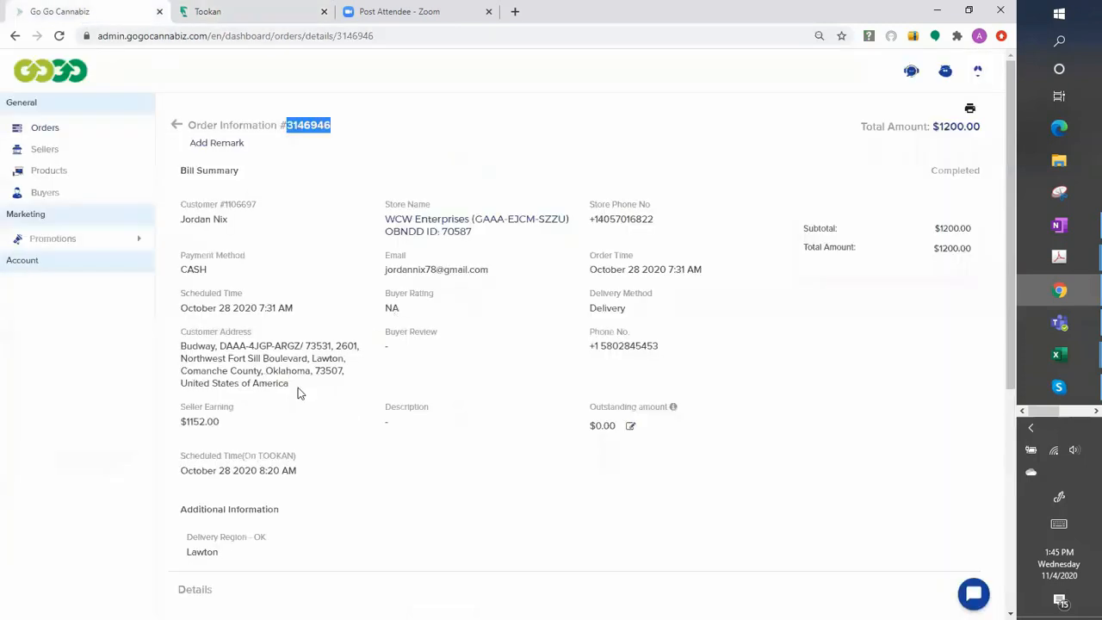
left_click(258, 382)
left_click_drag(258, 382, 181, 353)
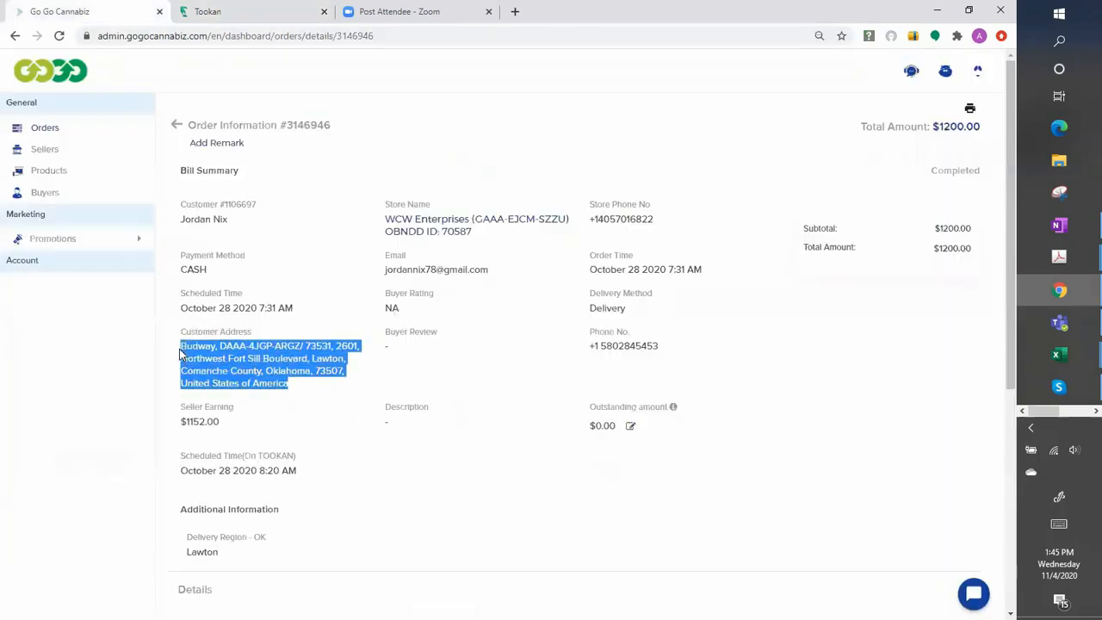
left_click(268, 15)
left_click(249, 421)
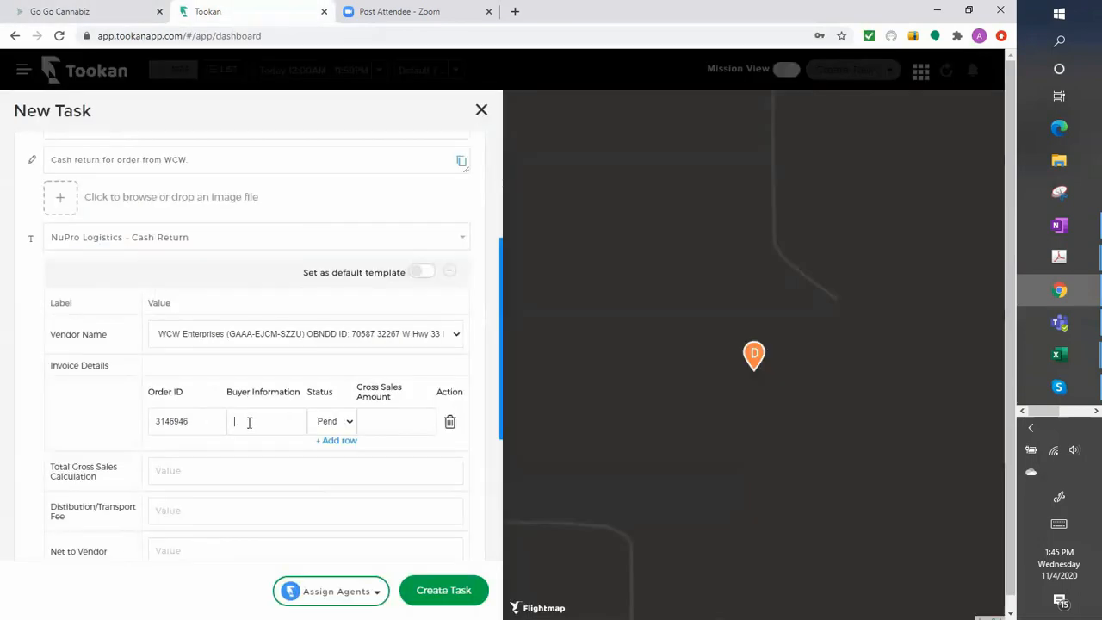
key("ctrl+v")
Set the invoice row's status to Completed and enter the Go Go Cannabiz order's total, 1200.00, as its gross sales amount.
left_click(353, 421)
left_click(340, 469)
left_click(384, 421)
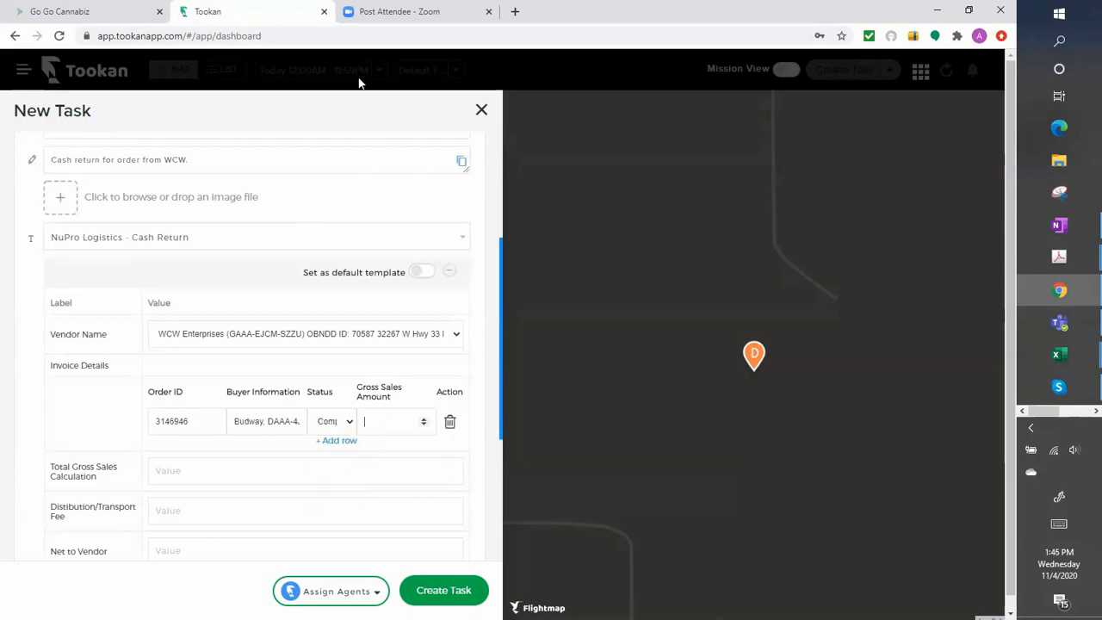
left_click(101, 13)
left_click_drag(973, 248, 917, 254)
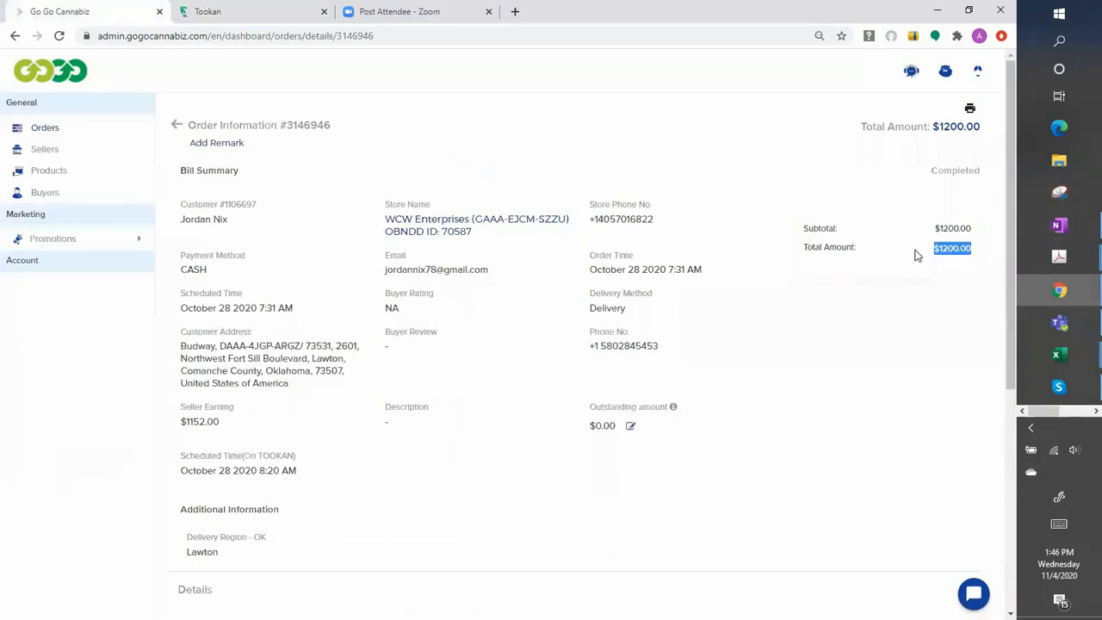
left_click(248, 12)
left_click(378, 421)
type("1200")
Enter 1200.00 as total gross sales, 100.00 as the distribution/transport fee and 1100.00 as net to vendor.
left_click(183, 472)
type("1")
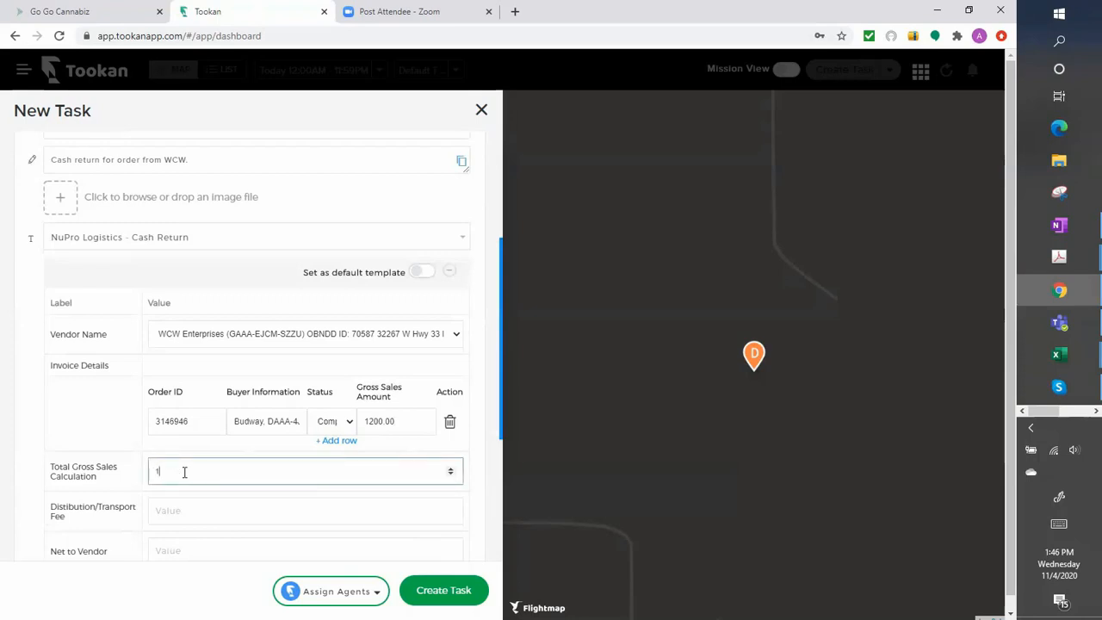
type("200.00")
left_click(152, 510)
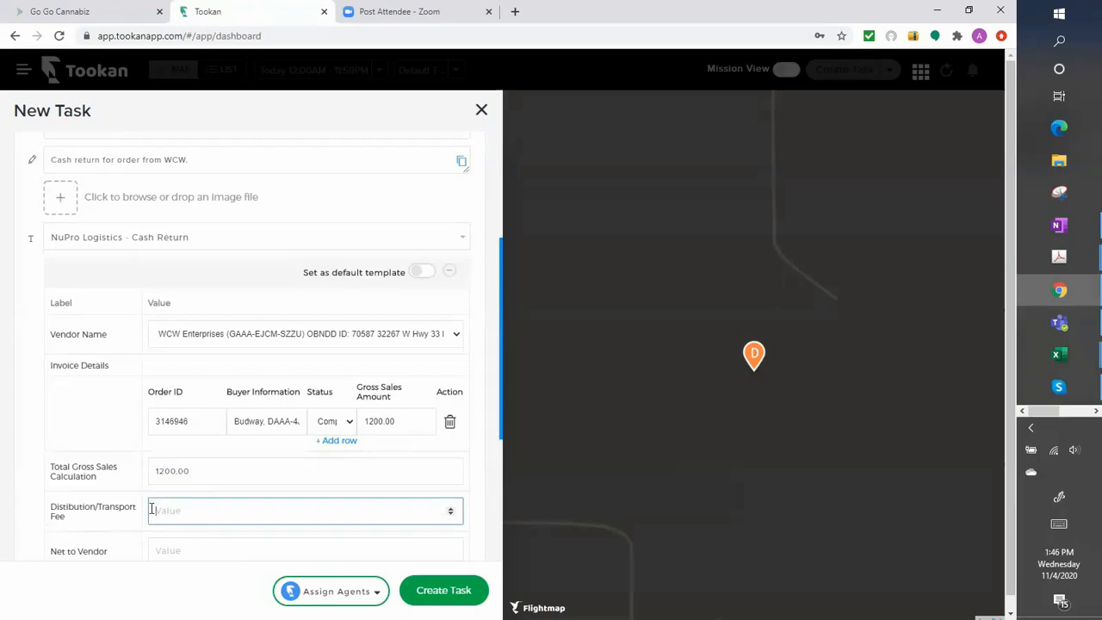
type("100.00")
key("Tab")
type("1")
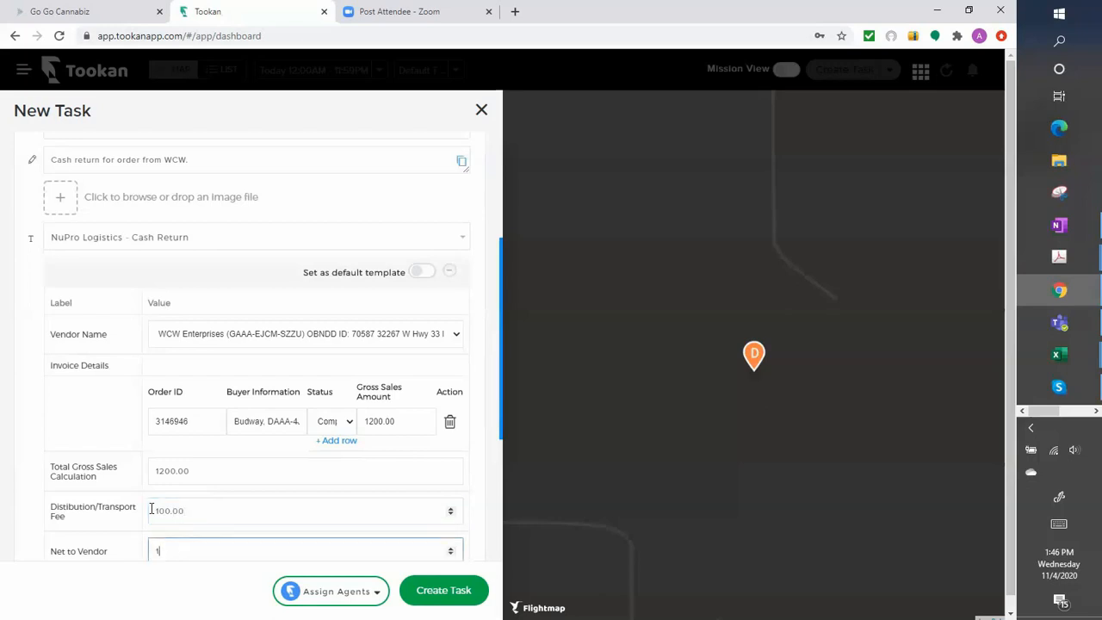
type("100.00")
Assign Demo Transporter Co., Demo Driver and Demo Van as transport company, agent and vehicle, and create the task.
scroll(151, 509, "down", 3)
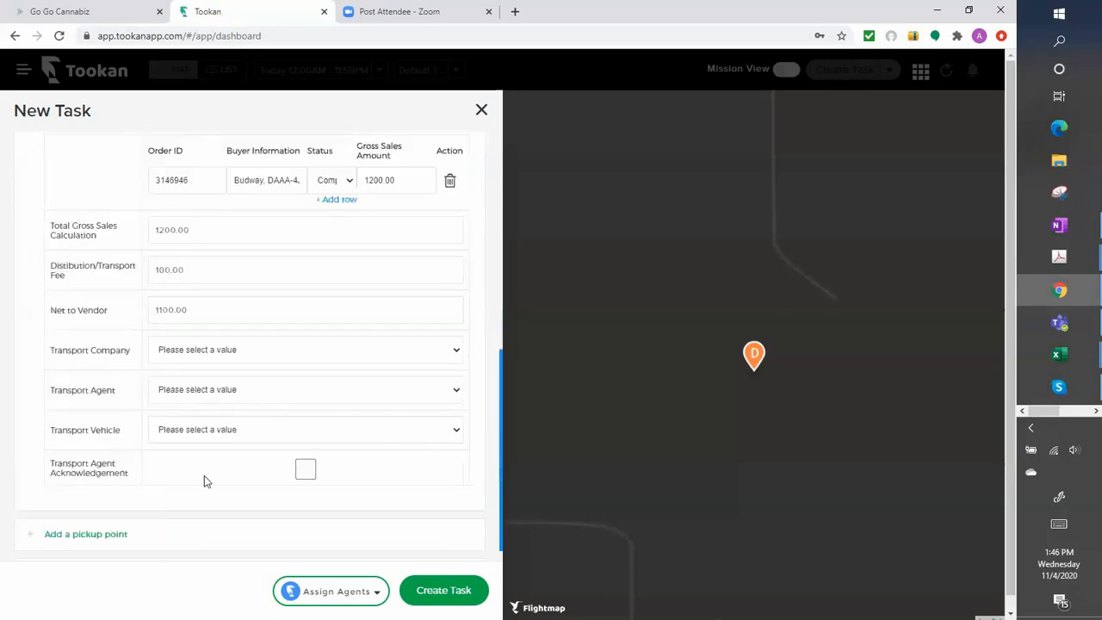
left_click(442, 355)
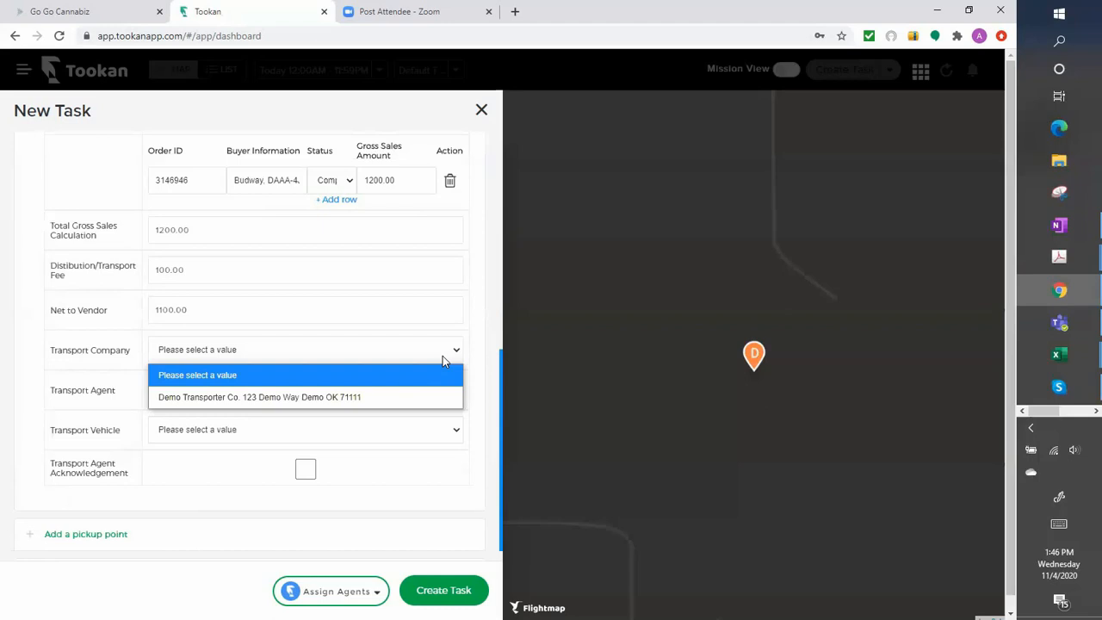
left_click(251, 396)
left_click(388, 389)
left_click(225, 437)
left_click(394, 435)
left_click(198, 477)
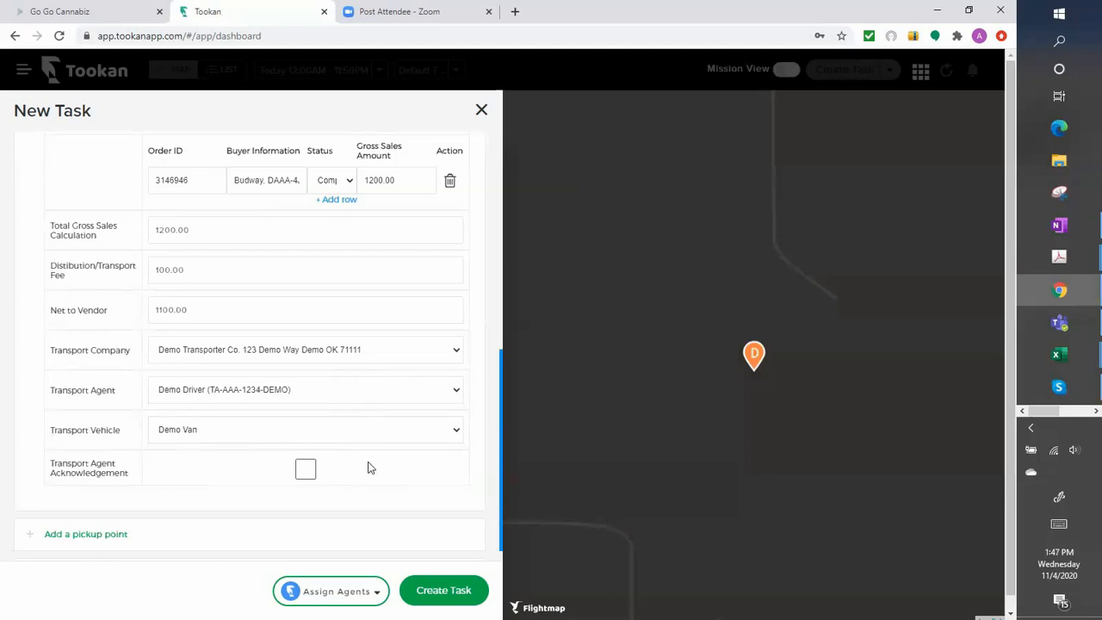
left_click(432, 589)
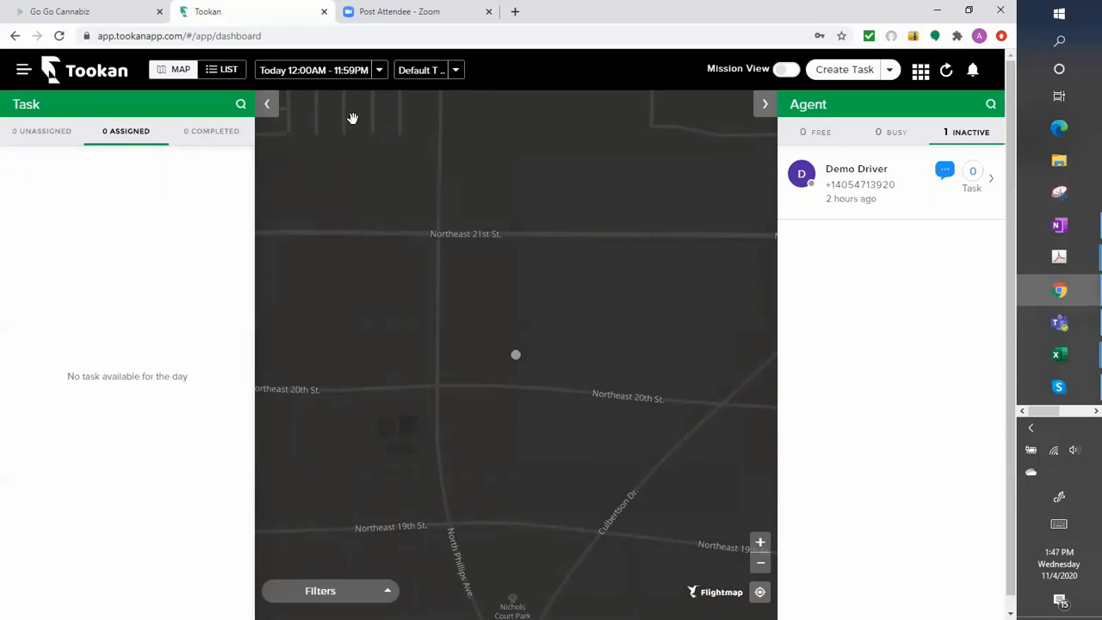
Show the tasks for 6 November and review the details and available actions of the assigned 03:00 pm WCW Enterprises task.
left_click(379, 70)
left_click(370, 225)
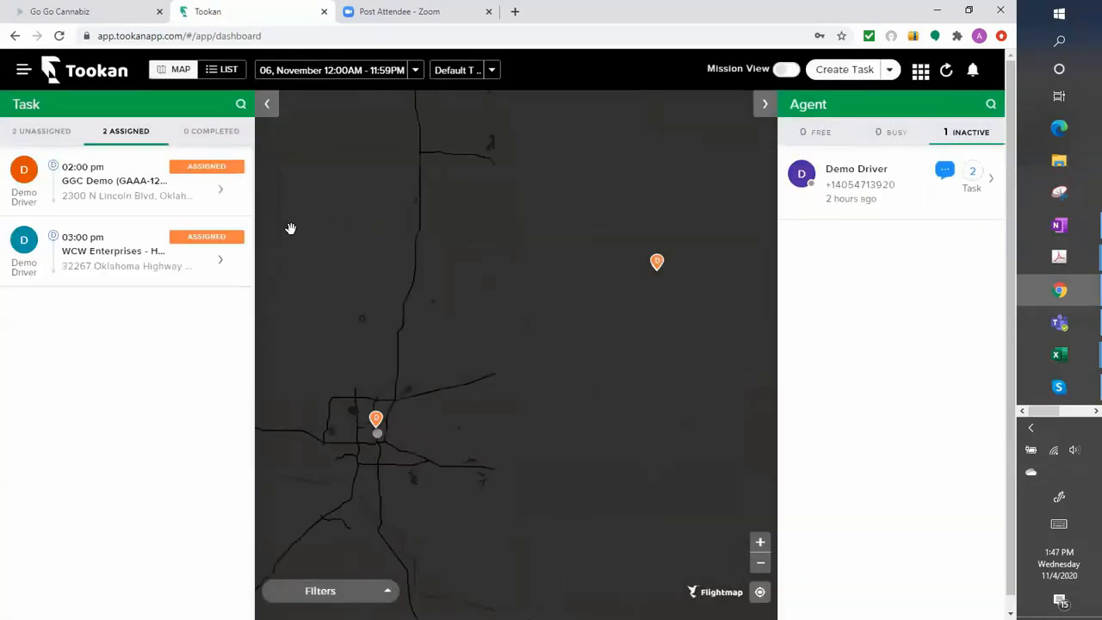
left_click(223, 262)
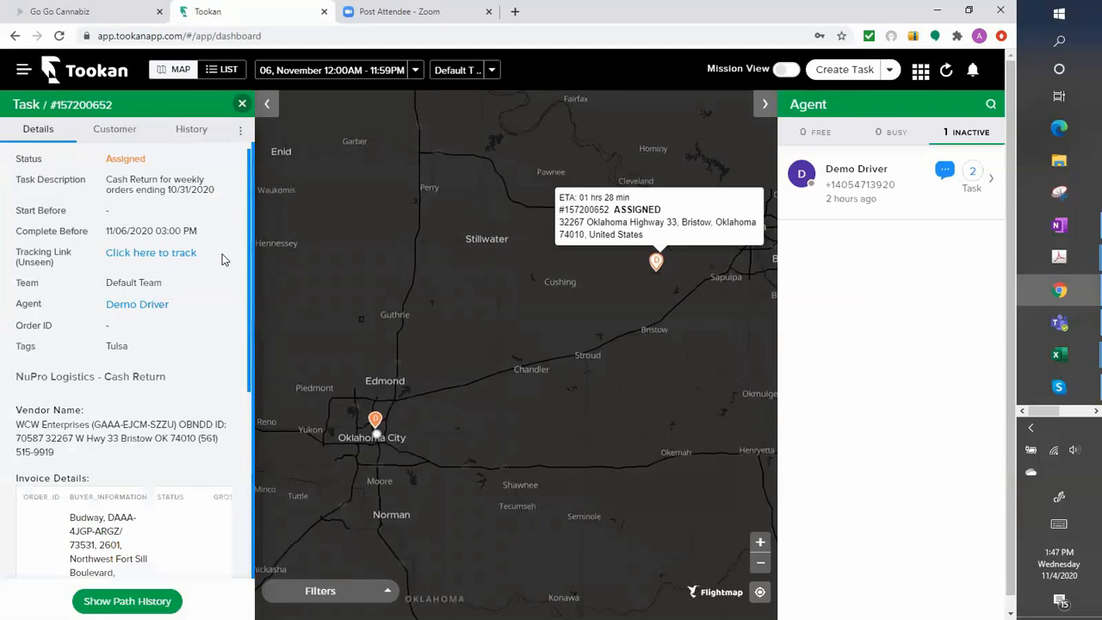
scroll(195, 243, "down", 3)
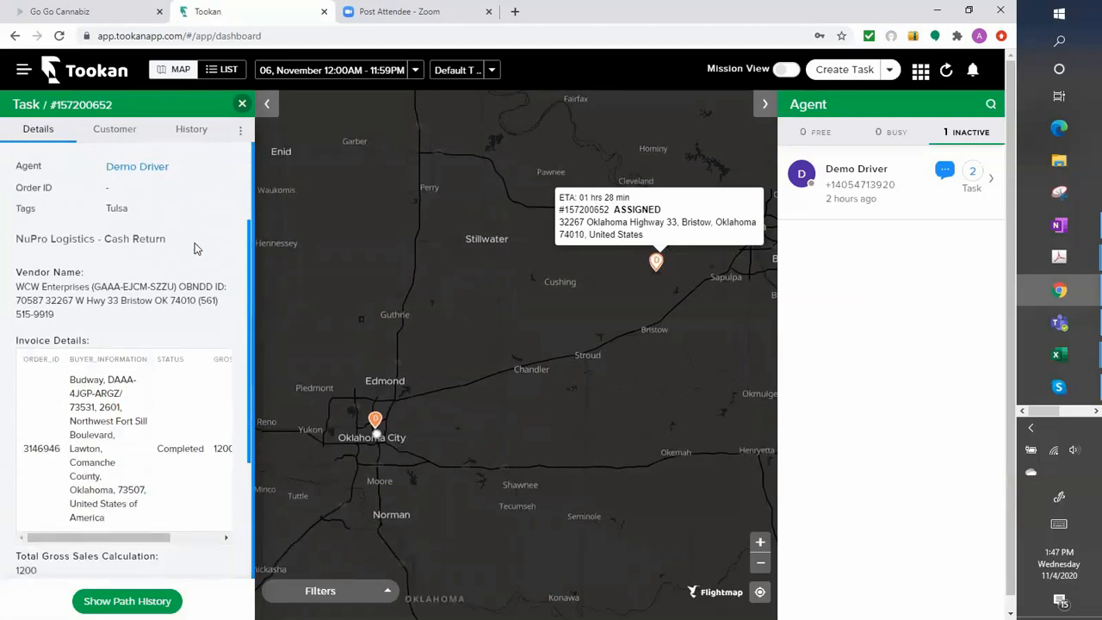
scroll(194, 242, "down", 1)
scroll(194, 243, "up", 4)
left_click(239, 128)
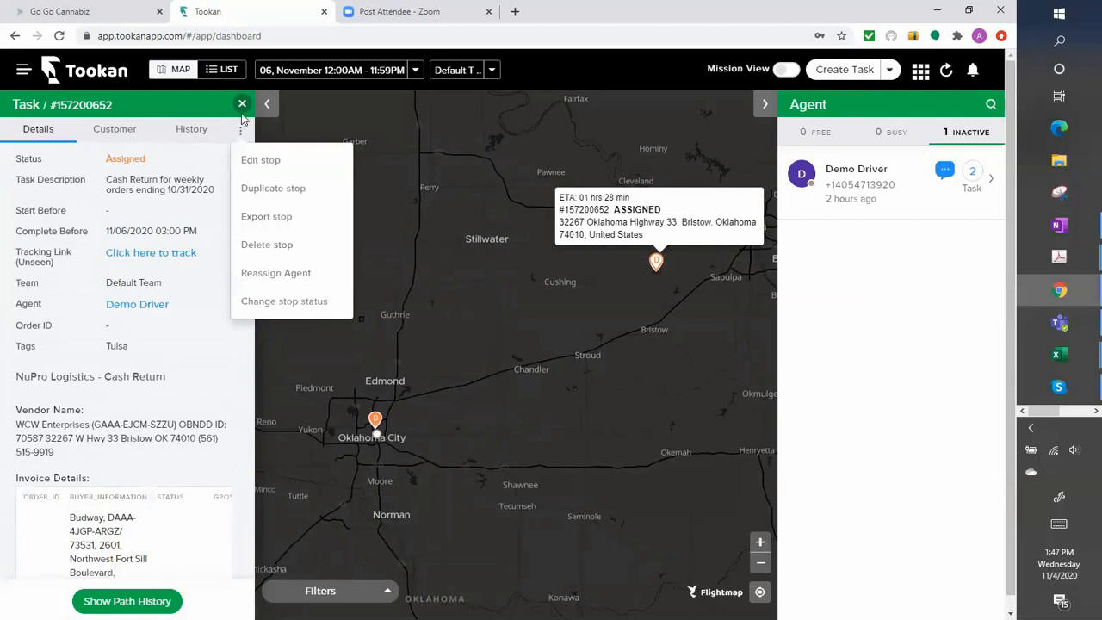
left_click(245, 101)
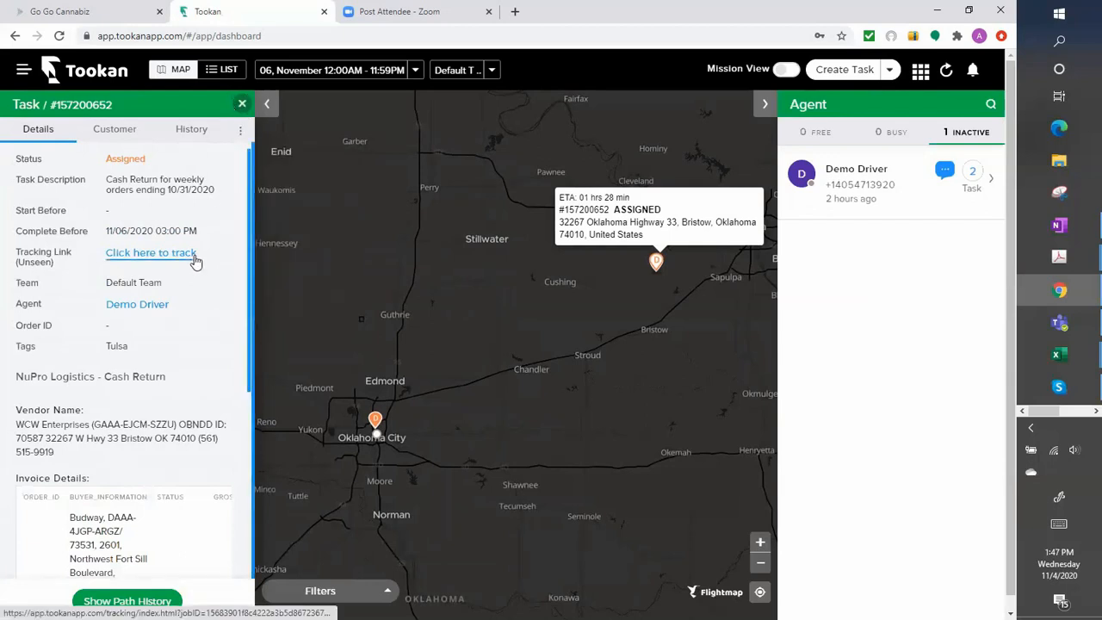
left_click(241, 103)
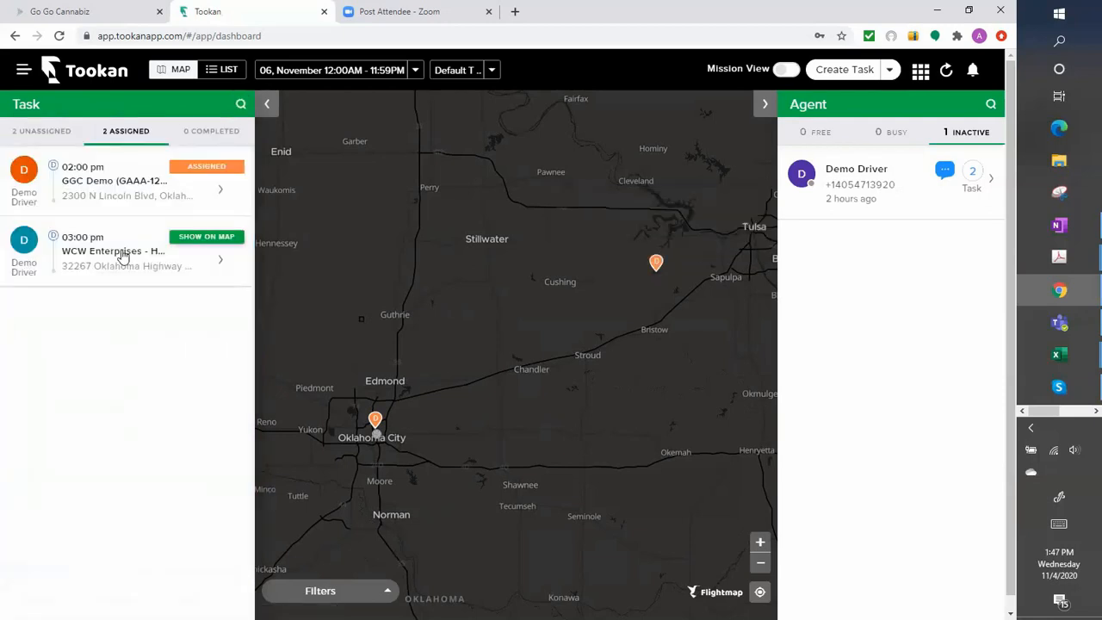